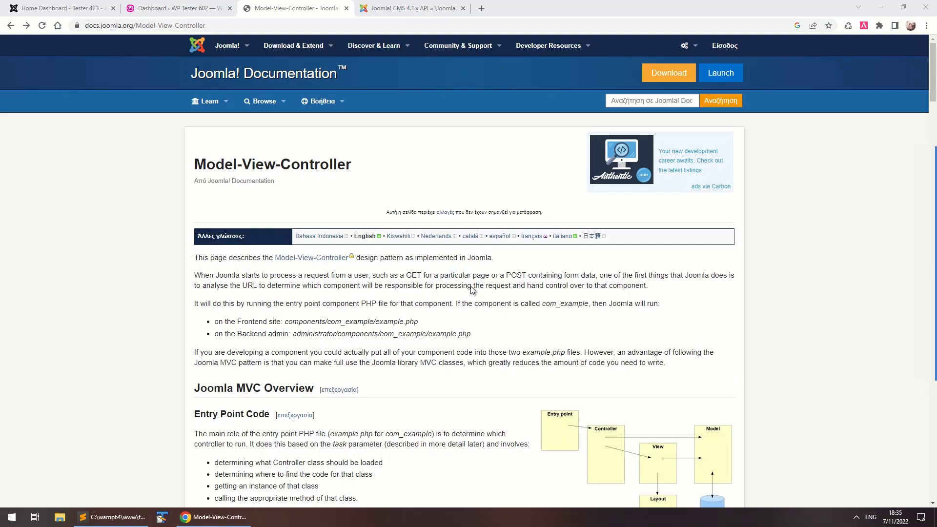
# Step: Find the HtmlView class under MVC > View in the Joomla 4 API reference, then show ArticleController.php in Sublime Text
pyautogui.scroll(-8, 471, 286)
pyautogui.scroll(-4, 472, 290)
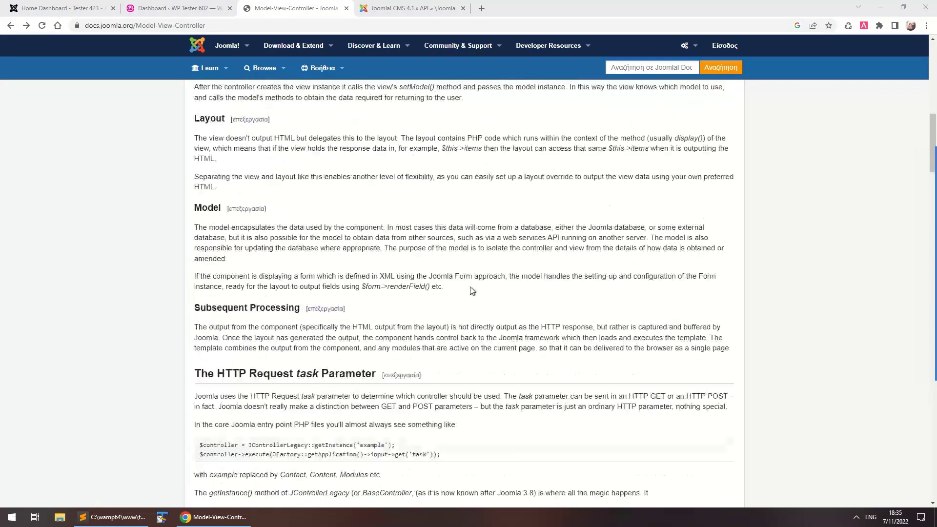
pyautogui.click(403, 16)
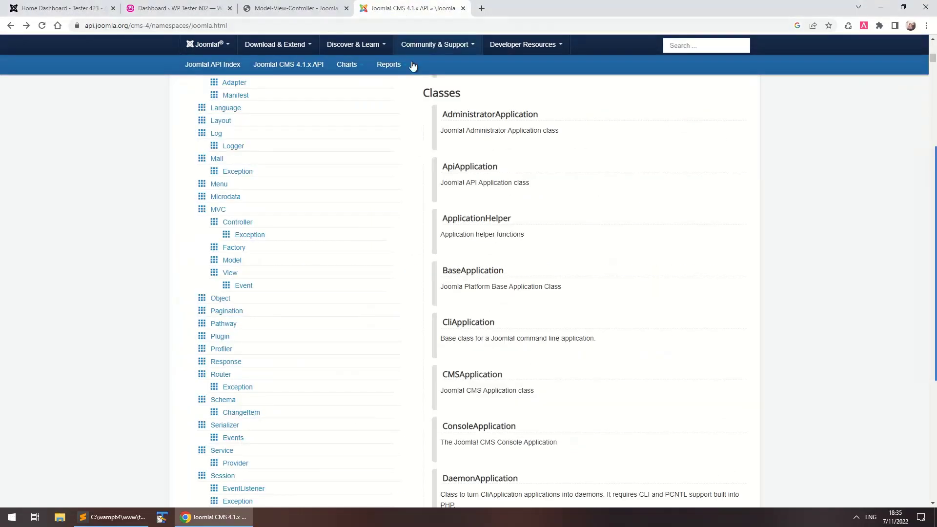
pyautogui.click(247, 276)
pyautogui.scroll(-6, 420, 273)
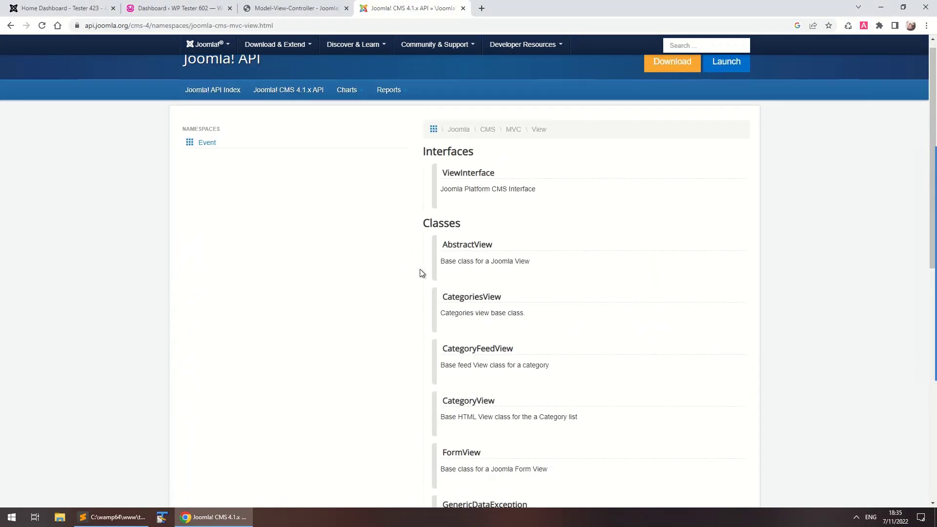
pyautogui.click(466, 288)
pyautogui.scroll(-3, 466, 289)
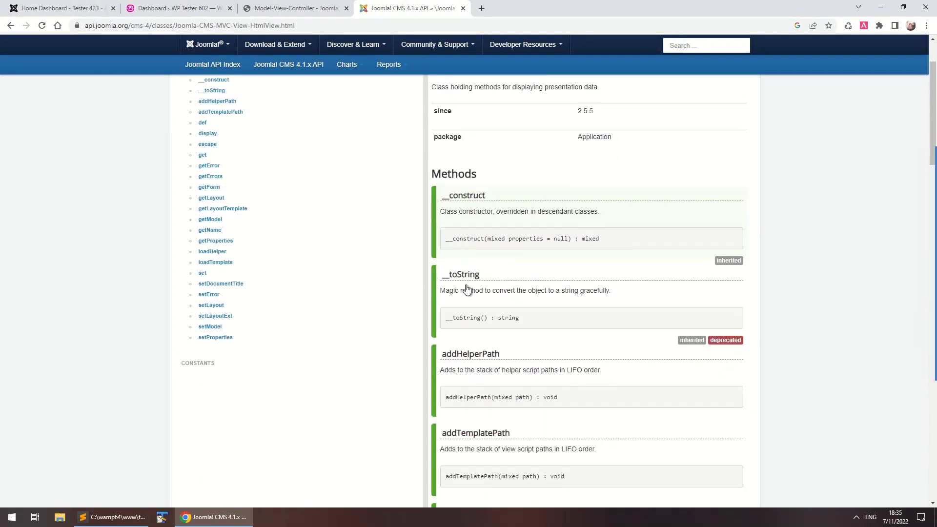
pyautogui.hotkey('alt', 'Tab')
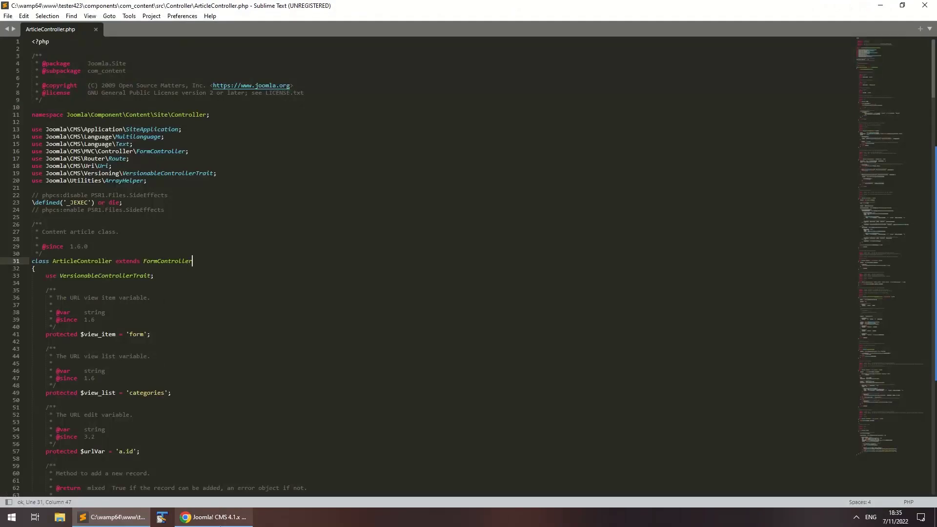
# Step: Go back to Chrome and bring up the WordPress dashboard tab for comparison
pyautogui.click(249, 510)
pyautogui.click(167, 10)
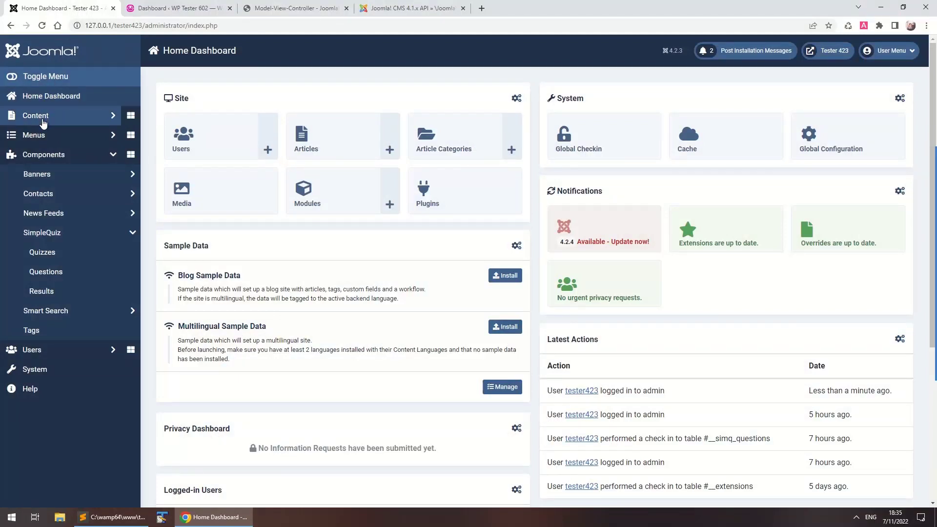
# Step: Collapse and re-expand the Components menu and the SimpleQuiz submenu (Quizzes, Questions, Results)
pyautogui.click(51, 160)
pyautogui.click(50, 161)
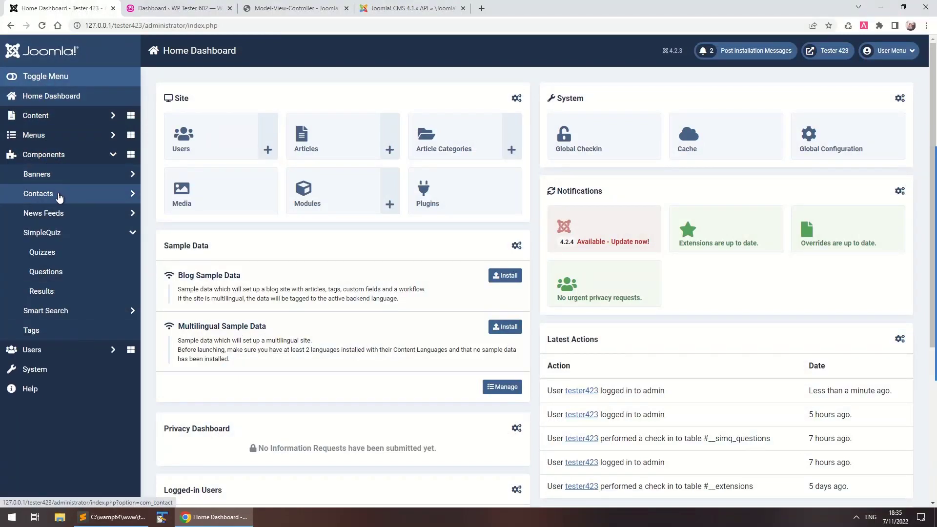
pyautogui.click(62, 238)
pyautogui.click(65, 240)
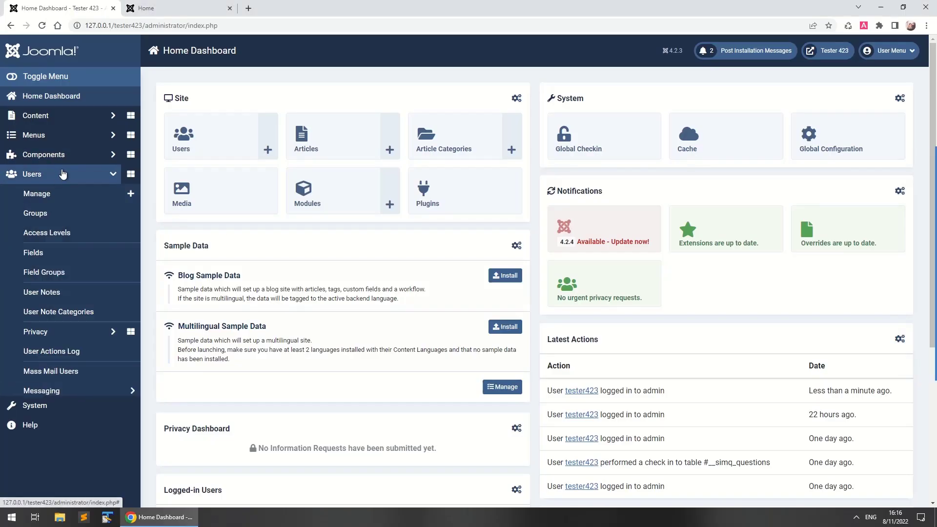
# Step: Create a user group titled 'My Group' with Author as its parent, and save it
pyautogui.click(56, 221)
pyautogui.click(176, 83)
pyautogui.click(226, 157)
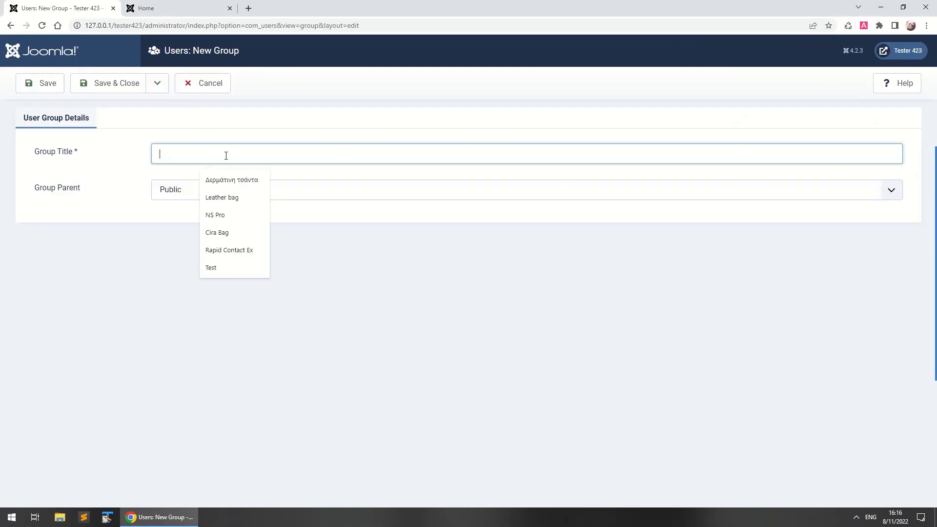
pyautogui.write('My Group')
pyautogui.click(195, 189)
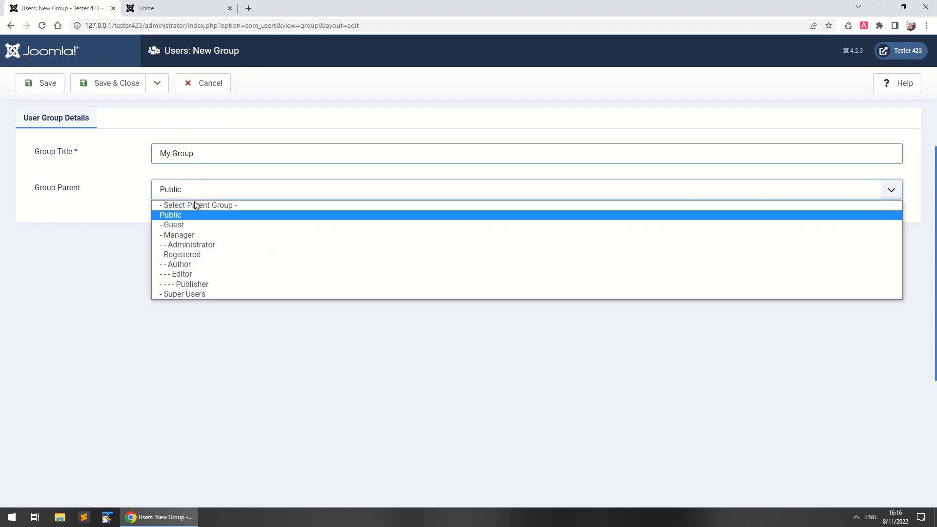
pyautogui.click(200, 265)
pyautogui.click(111, 84)
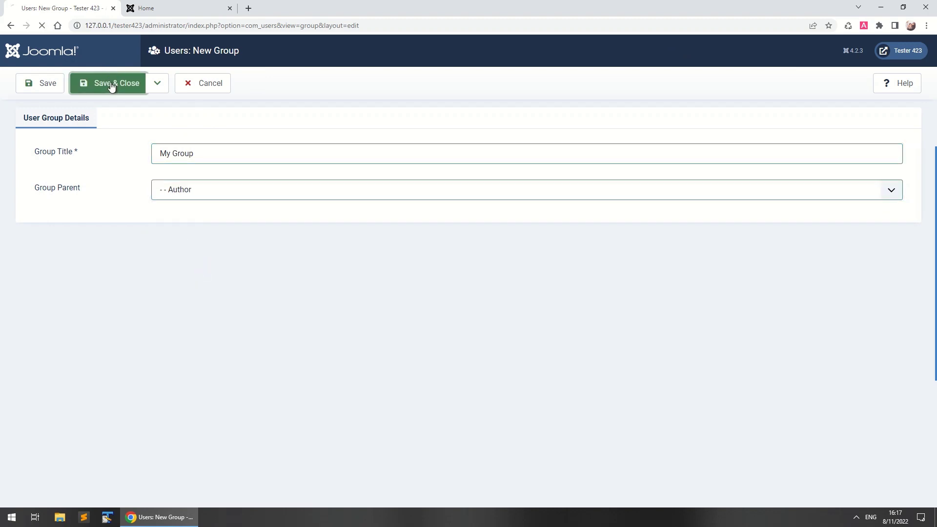
# Step: Add a 'My Group' viewing access level and save it
pyautogui.click(51, 232)
pyautogui.click(180, 83)
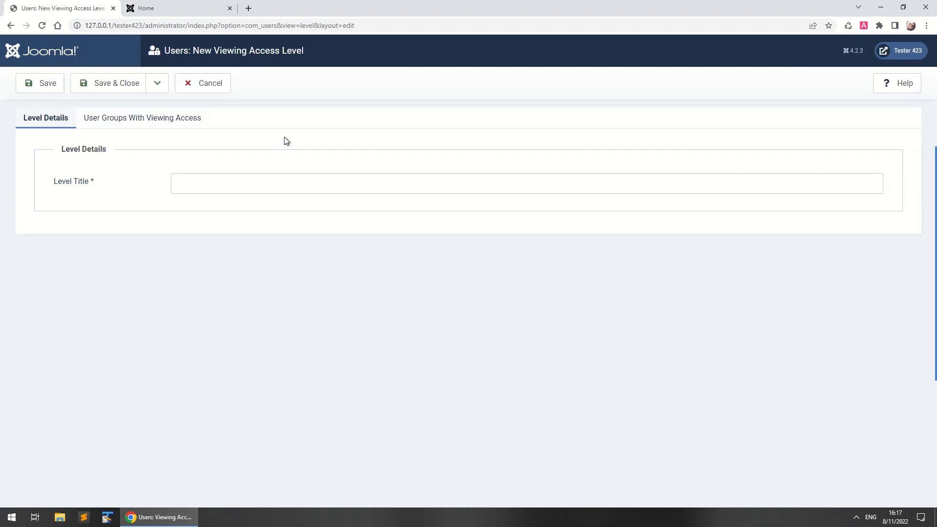
pyautogui.click(251, 177)
pyautogui.write('My Group')
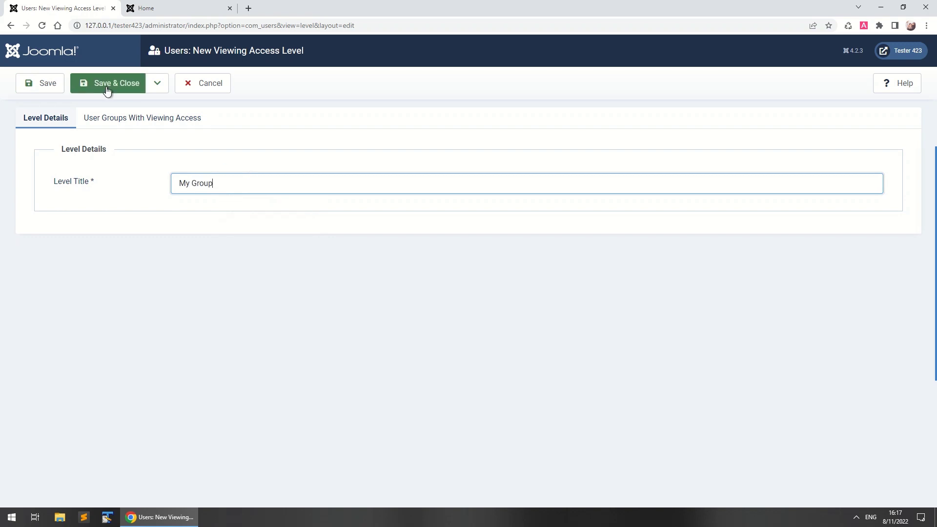
pyautogui.click(107, 87)
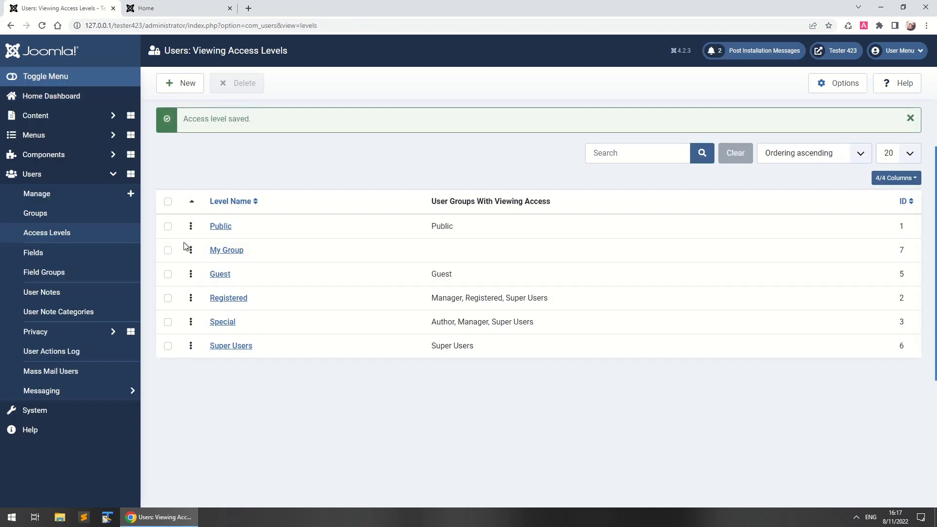
# Step: Create a custom user field titled 'Country' and save it
pyautogui.click(49, 252)
pyautogui.click(194, 87)
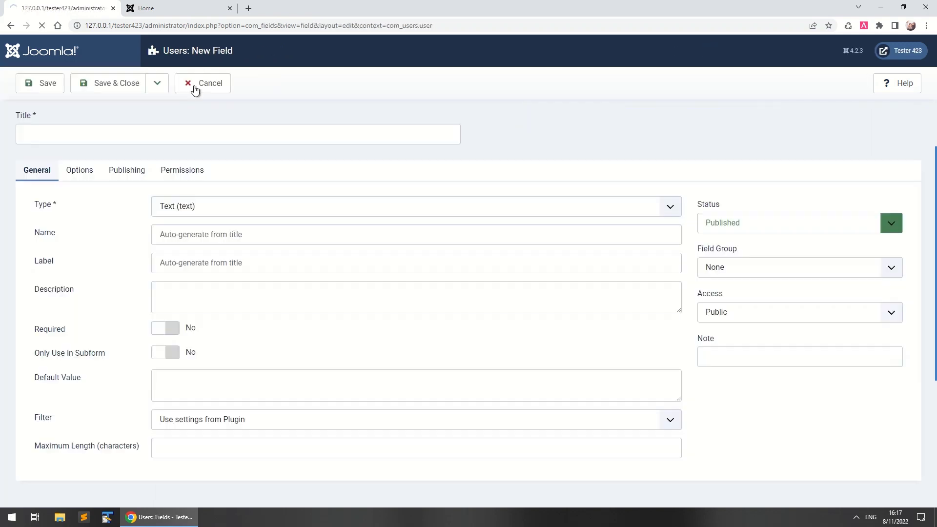
pyautogui.click(218, 137)
pyautogui.write('Country')
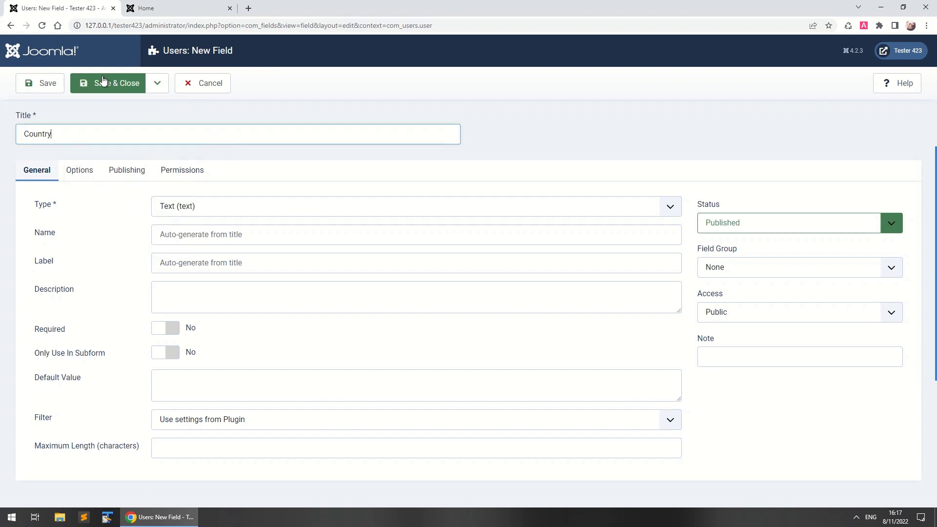
pyautogui.click(103, 81)
# Step: On the site's frontend profile page, set Country to Greece and save the profile
pyautogui.click(177, 9)
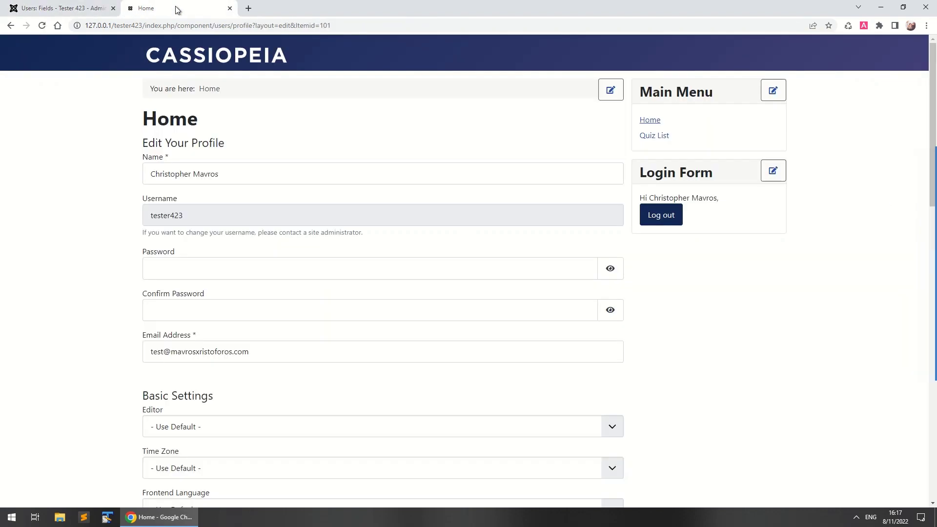
pyautogui.scroll(-10, 188, 241)
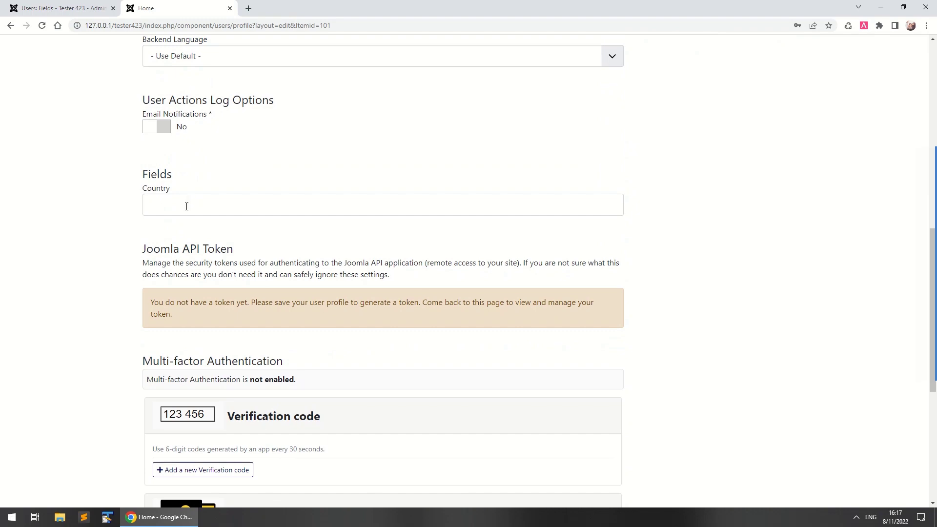
pyautogui.scroll(-5, 97, 294)
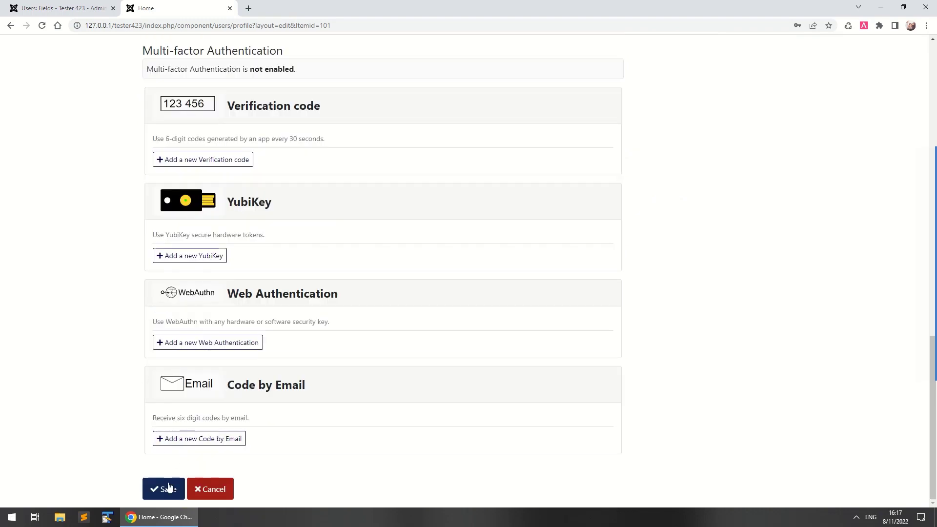
pyautogui.click(165, 489)
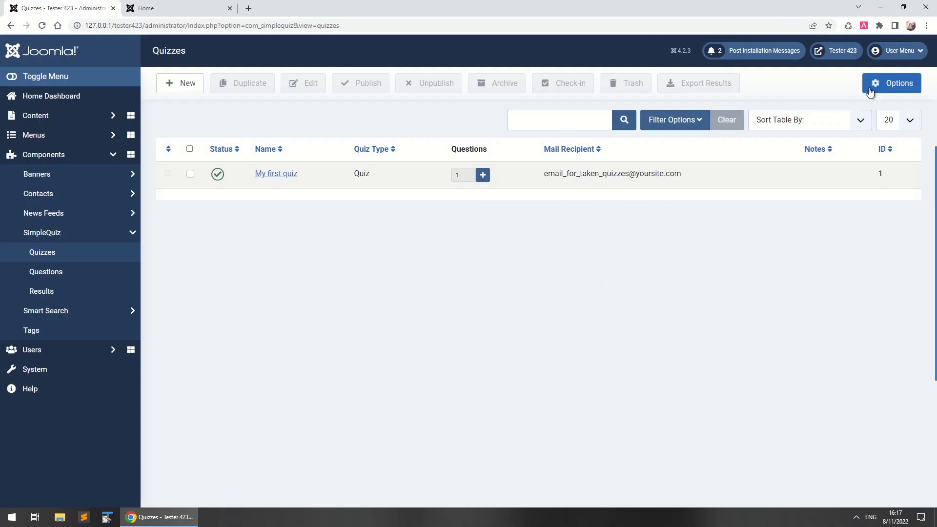
# Step: In SimpleQuiz Options > Permissions, leave My Group's Create permission on Inherited (Allowed)
pyautogui.click(870, 92)
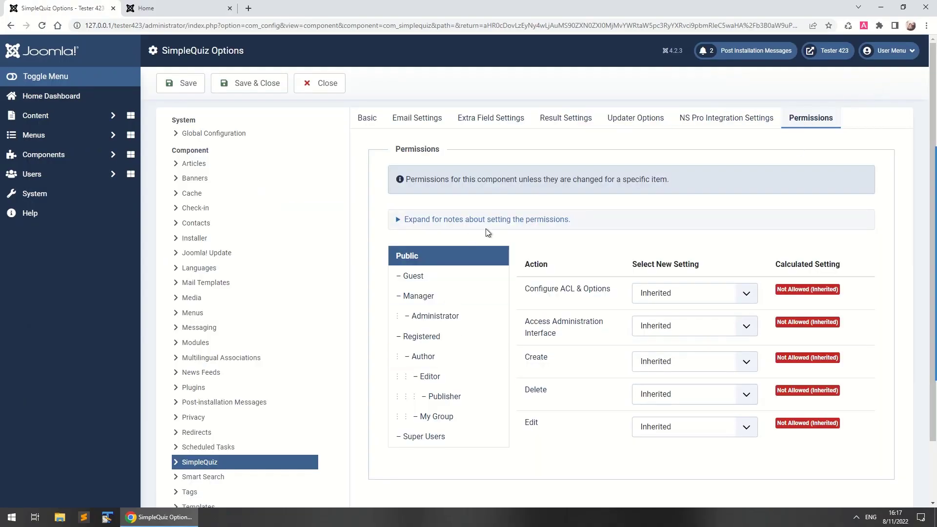
pyautogui.click(439, 414)
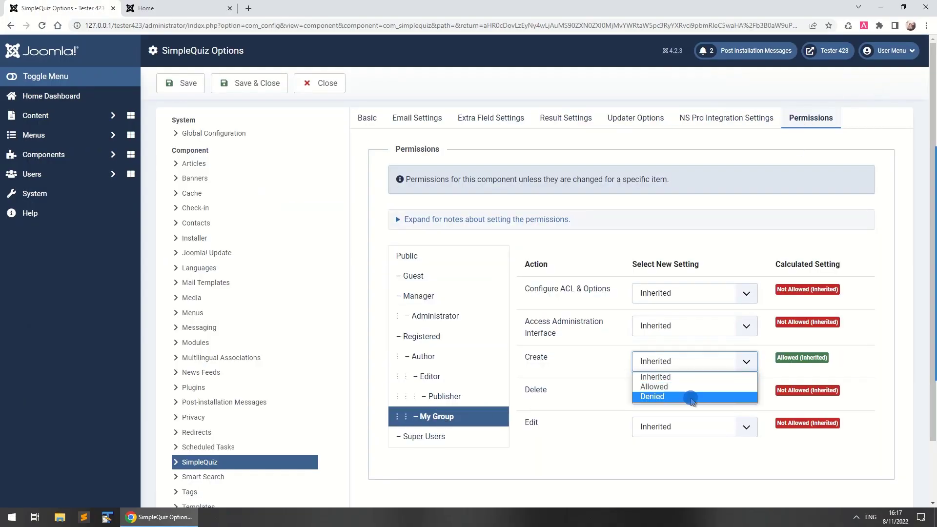
pyautogui.click(692, 376)
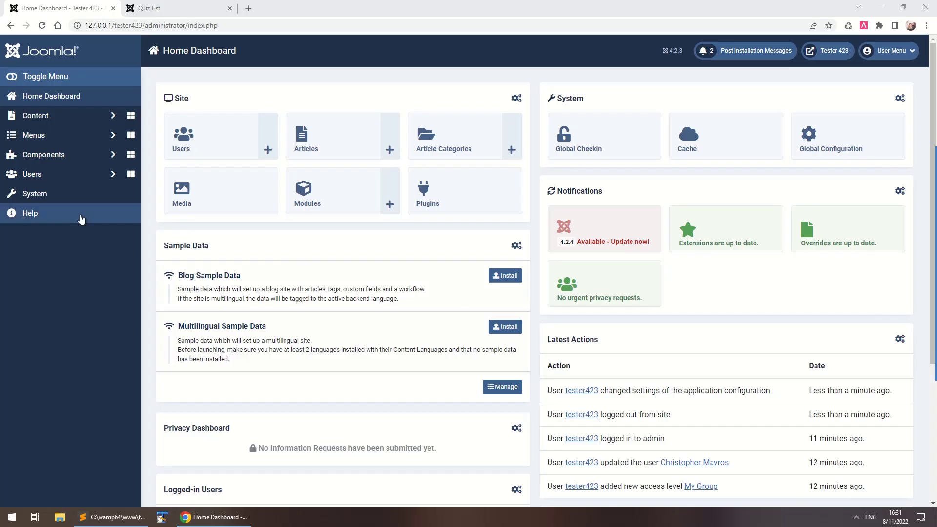
# Step: Publish the Greek content language from System > Content Languages
pyautogui.click(56, 195)
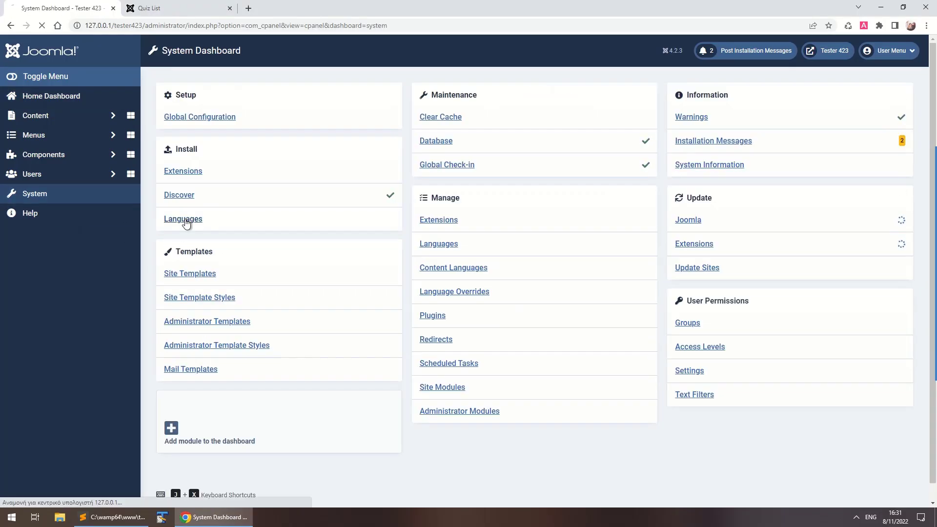
pyautogui.scroll(-6, 204, 241)
pyautogui.scroll(5, 204, 241)
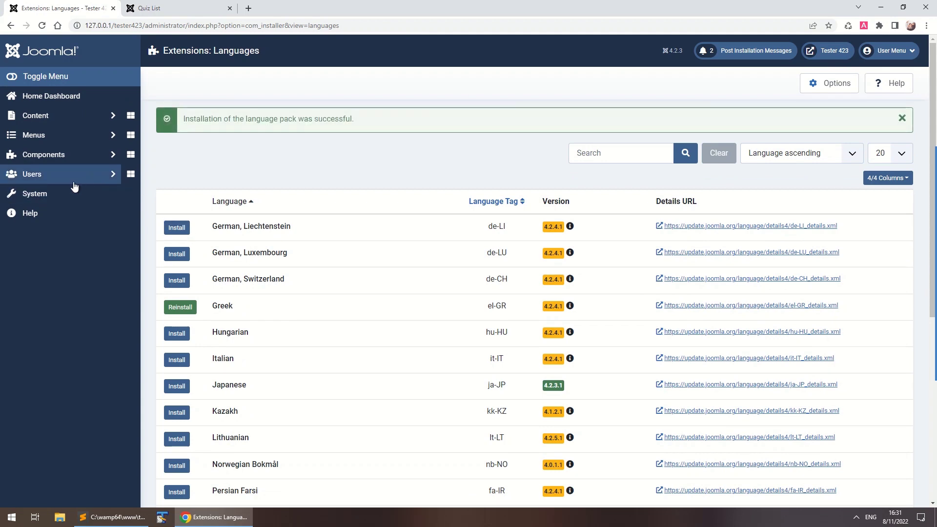
pyautogui.click(59, 194)
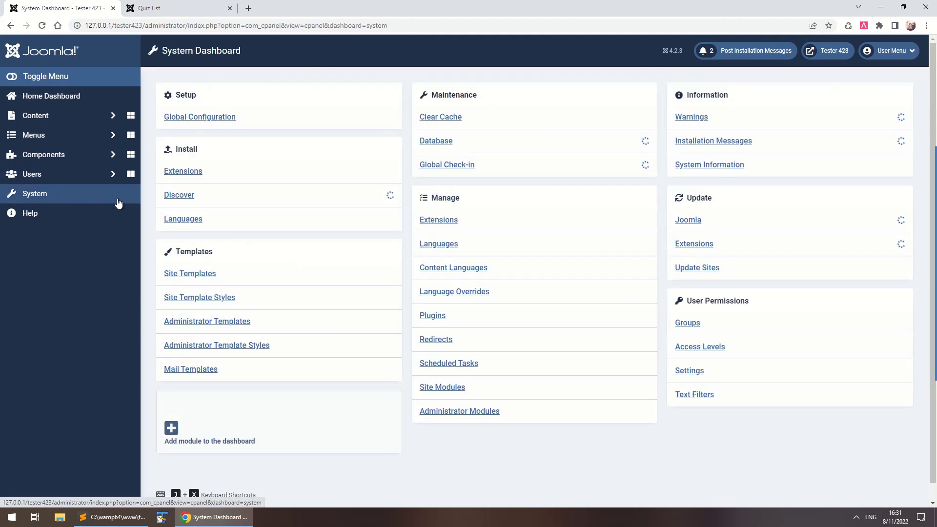
pyautogui.click(465, 267)
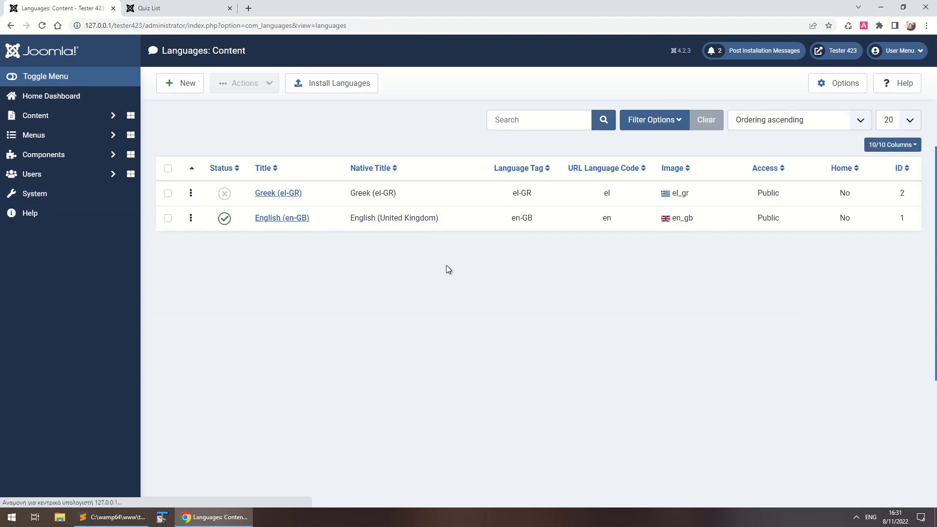
pyautogui.click(224, 193)
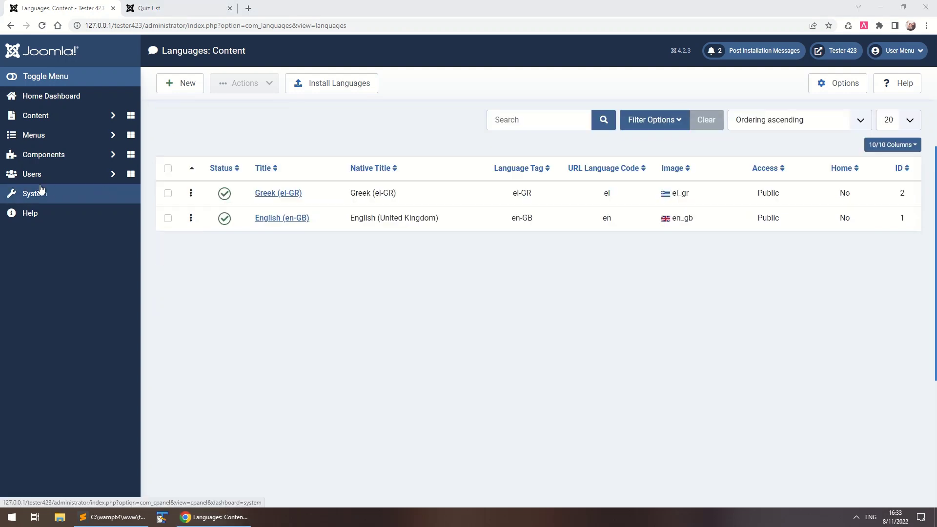
# Step: Make Greek the default site language in System > Languages
pyautogui.click(40, 193)
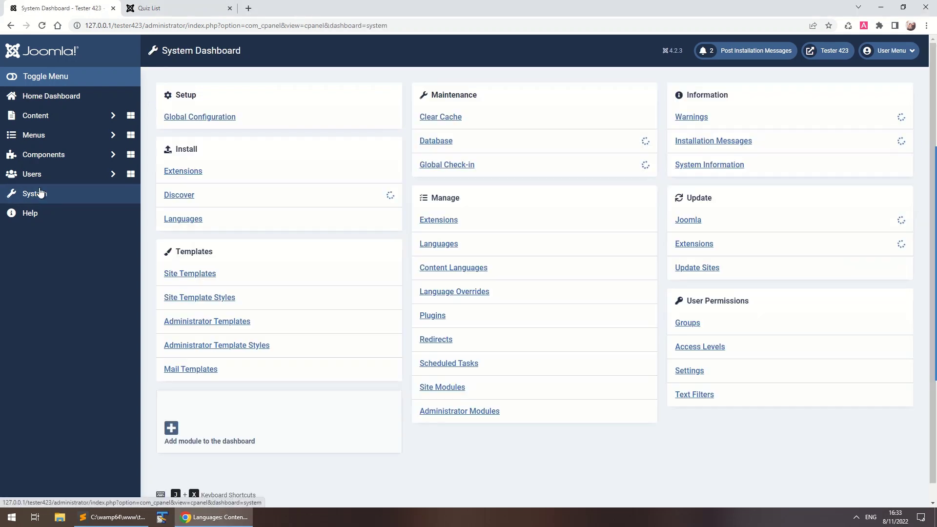
pyautogui.click(435, 243)
pyautogui.click(575, 218)
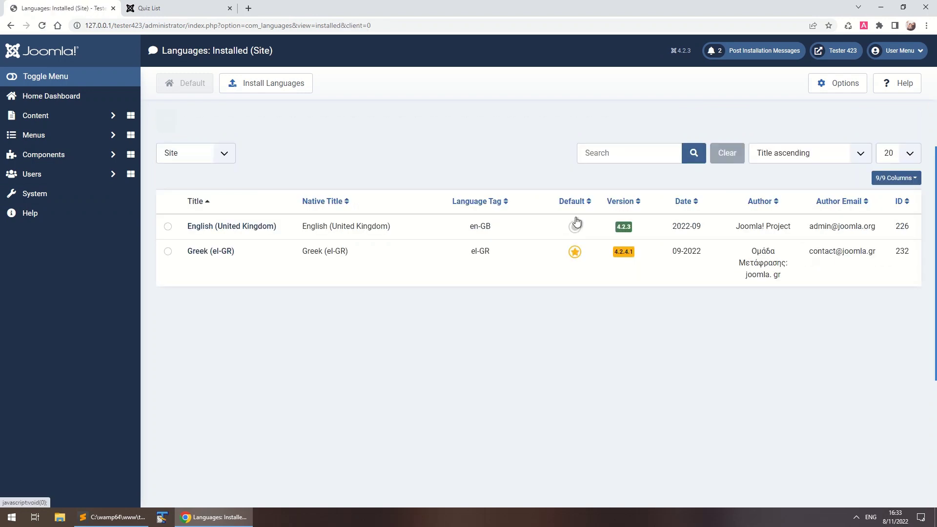
pyautogui.click(177, 11)
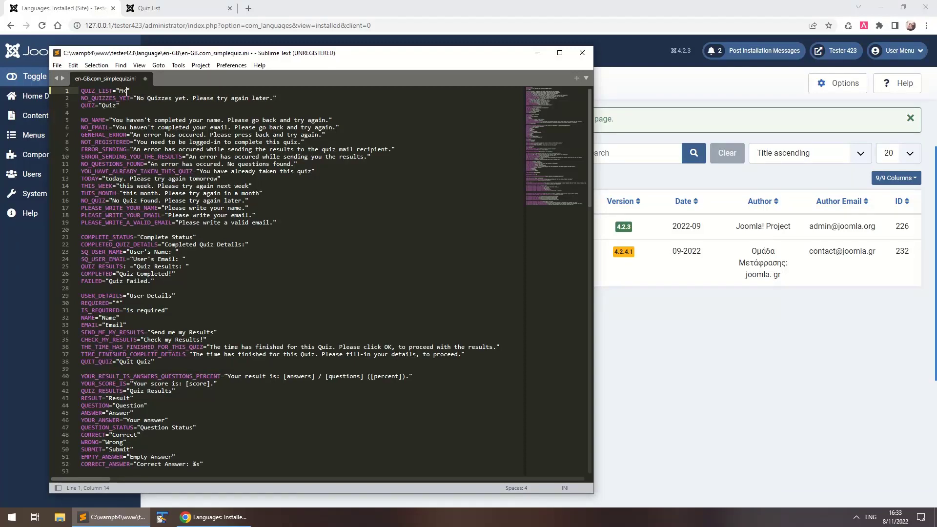
# Step: Edit line 1 of en-GB.com_simplequiz.ini so QUIZ_LIST="My Tests", and save the file
pyautogui.press('BackSpace')
pyautogui.write('y Tests')
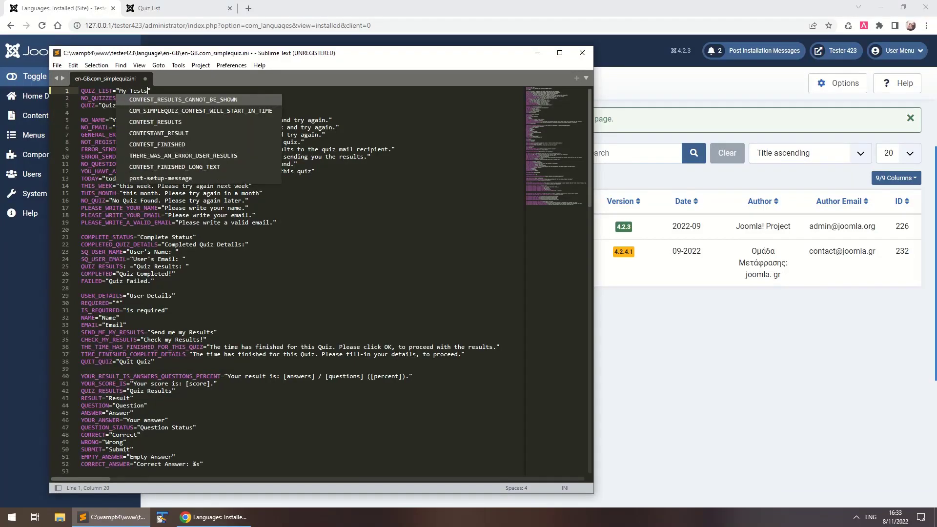
pyautogui.hotkey('ctrl', 's')
pyautogui.click(180, 7)
# Step: Reload the Quiz List page to see 'My Tests', then list English (United Kingdom) - Site overrides
pyautogui.press('F5')
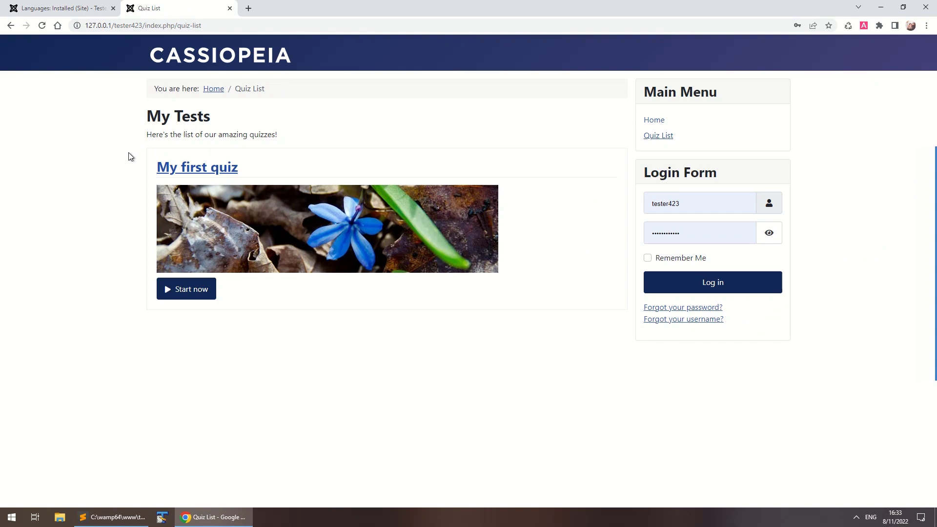
pyautogui.hotkey('ctrl', '1')
pyautogui.click(188, 120)
pyautogui.click(205, 166)
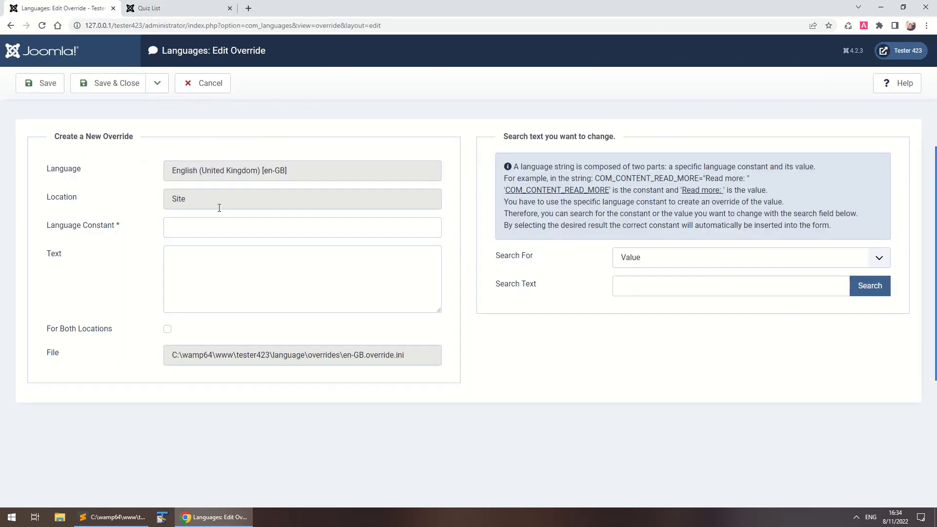
# Step: Create a language override setting the QUIZ_LIST constant to 'Tests' and save it
pyautogui.click(222, 227)
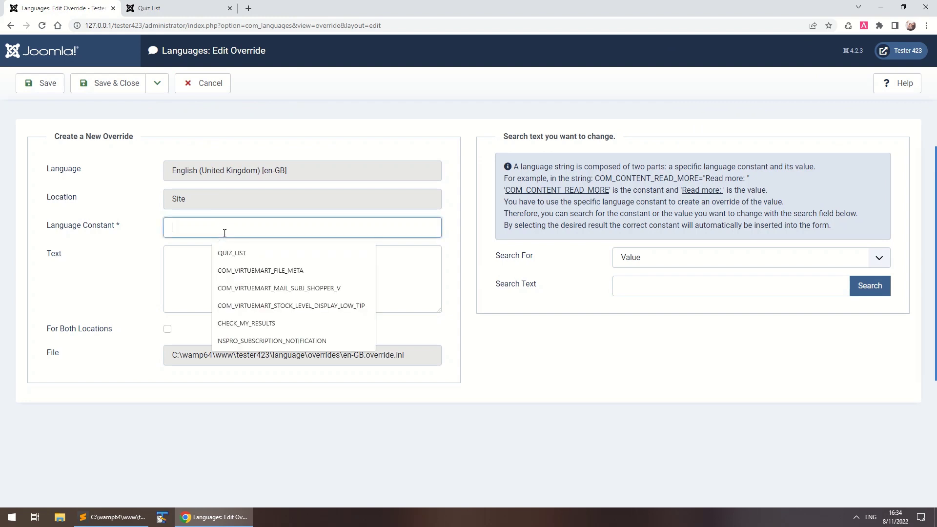
pyautogui.click(216, 251)
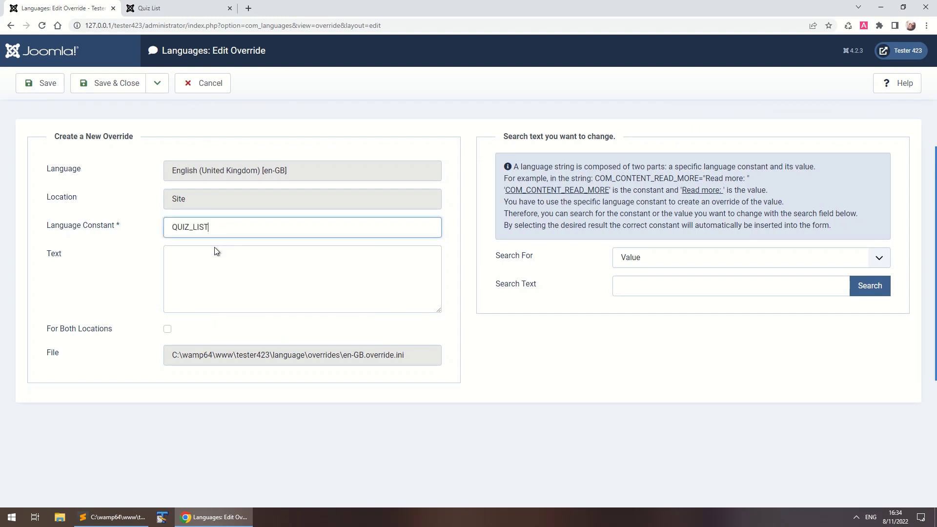
pyautogui.click(36, 83)
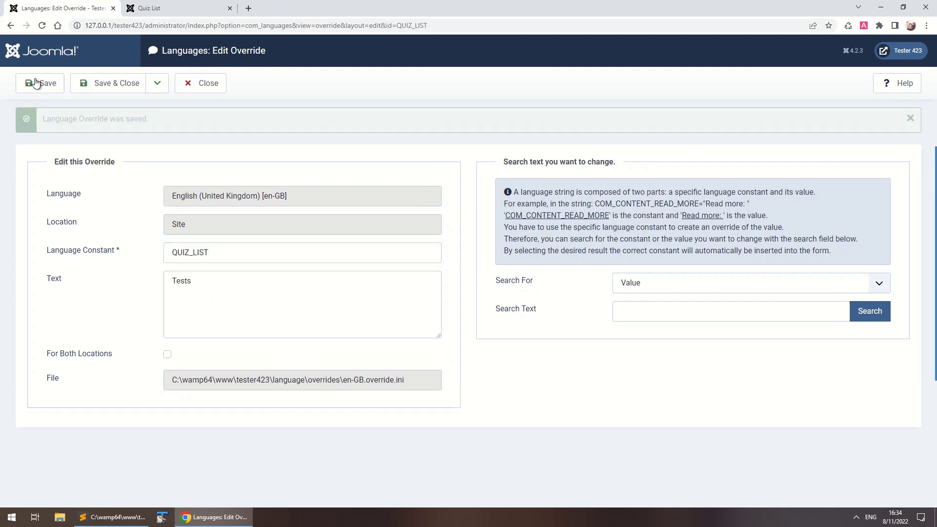
pyautogui.click(171, 7)
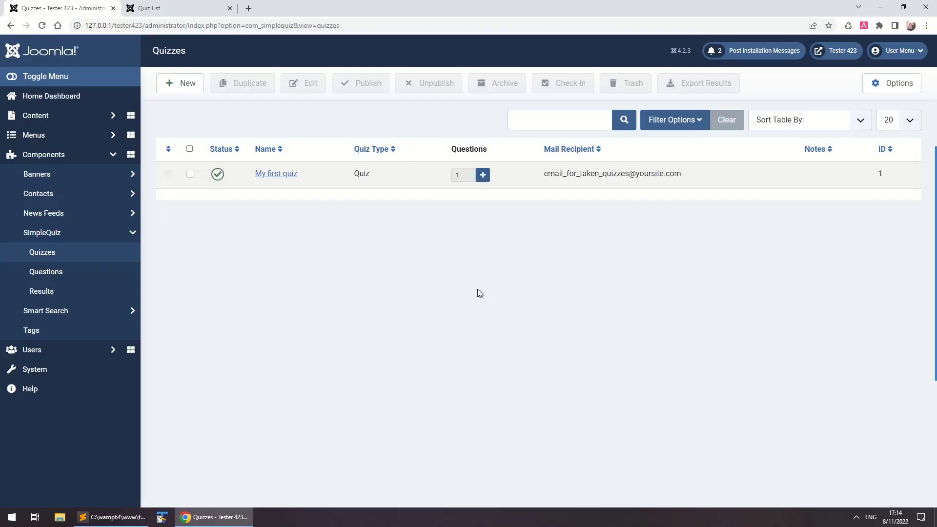
# Step: Show the admin keyboard shortcuts list, then open and cancel a new quiz form with J+N and J+Q
pyautogui.press('Escape')
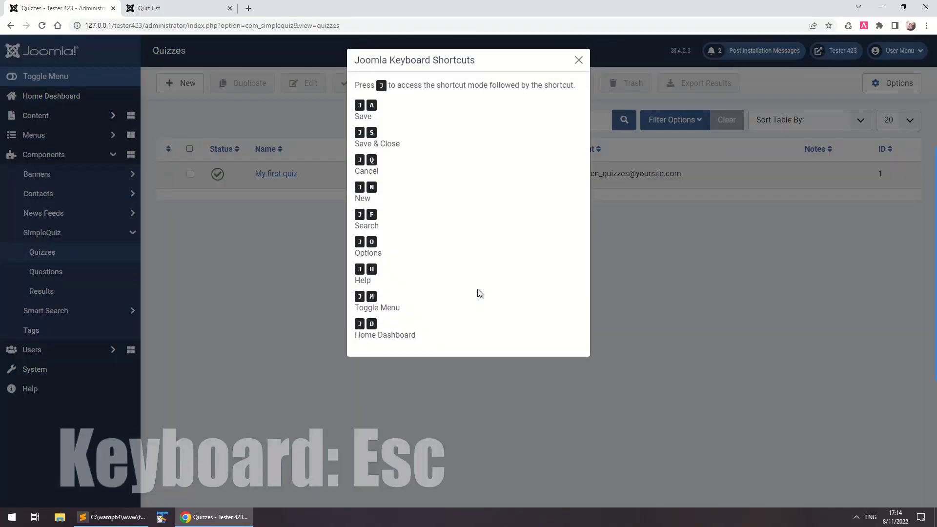
pyautogui.press('j')
pyautogui.press('n')
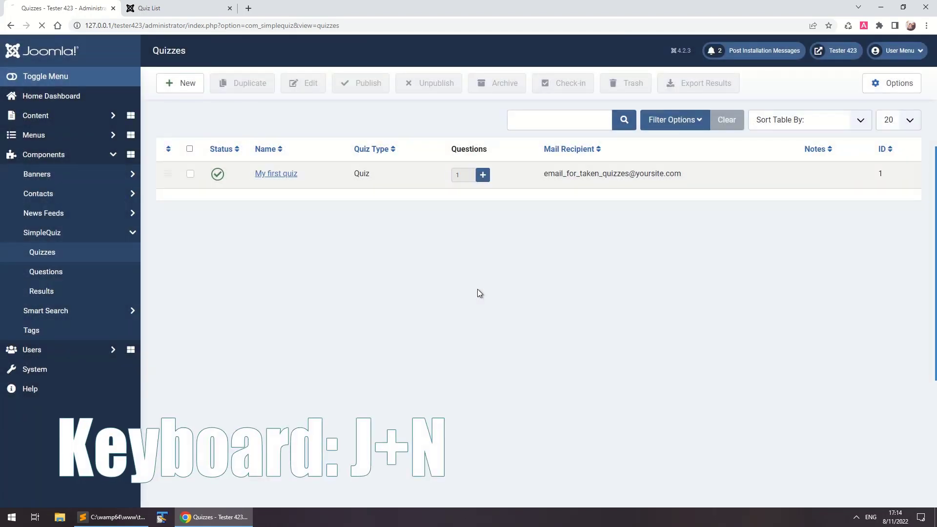
pyautogui.press('j')
pyautogui.press('q')
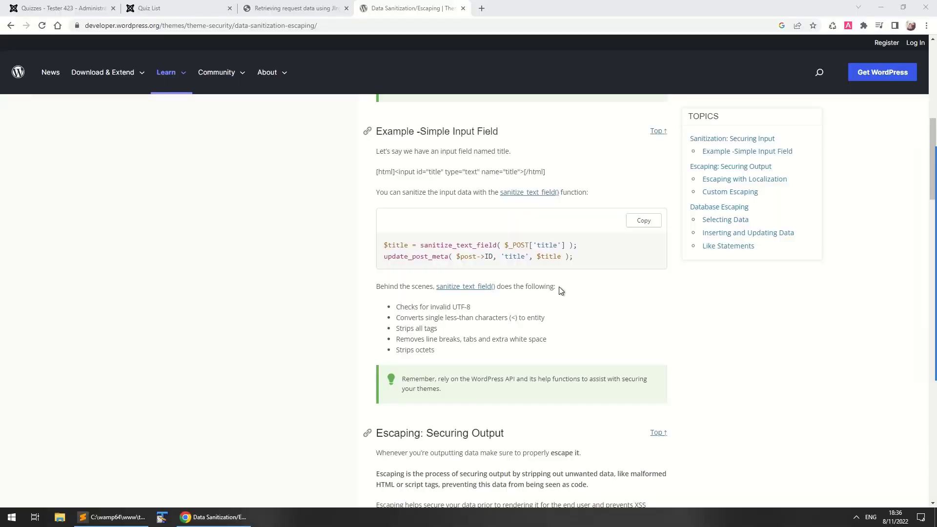
# Step: Open the 'Retrieving request data using JInput' article and scroll to its Available Filters list
pyautogui.click(319, 8)
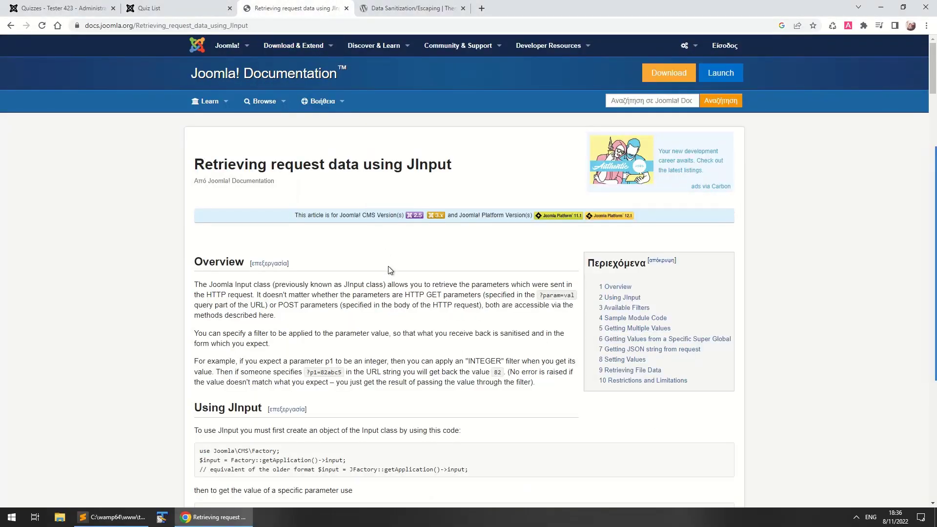
pyautogui.scroll(-12, 389, 269)
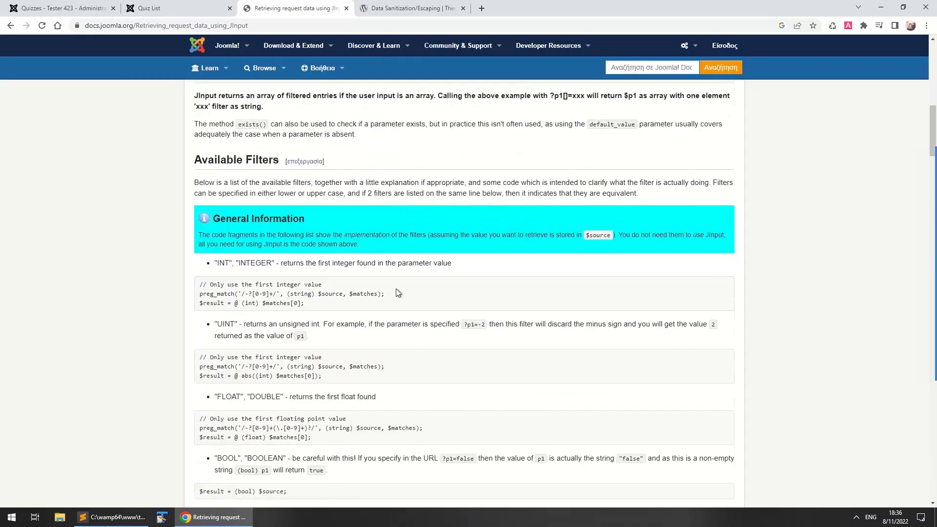
pyautogui.scroll(-7, 396, 288)
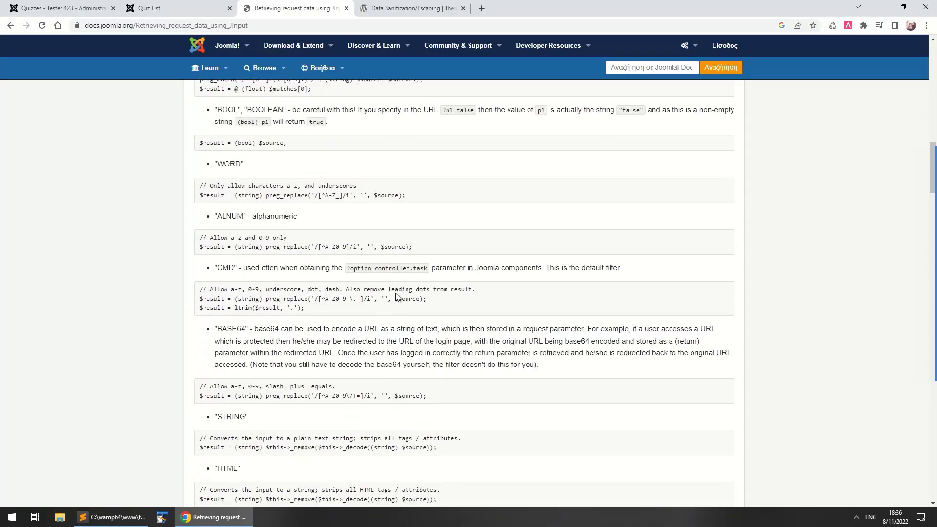
pyautogui.scroll(-8, 396, 296)
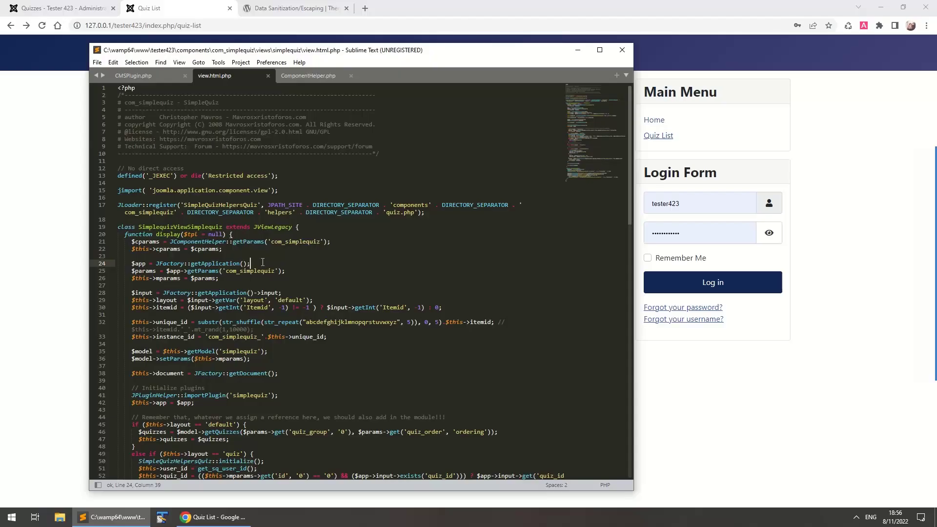
# Step: Add '$app->template = null;' after line 24 in view.html.php and reload the Quiz List page
pyautogui.press('Return')
pyautogui.write('$app-')
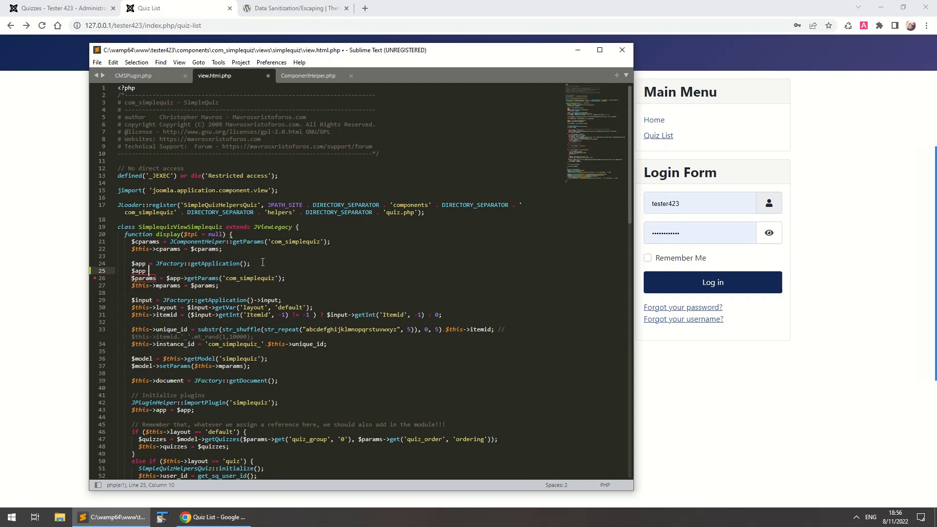
pyautogui.write('>template = null;')
pyautogui.click(48, 263)
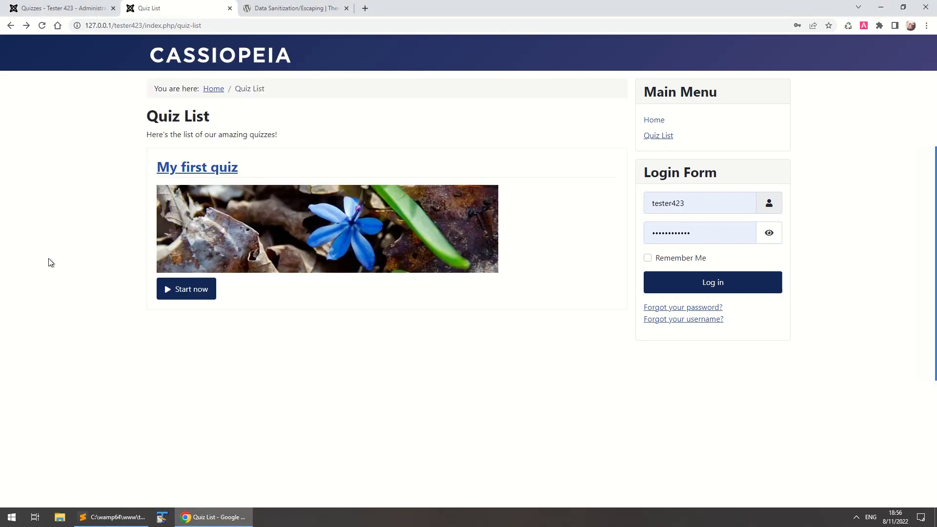
pyautogui.press('F5')
# Step: On the qf2av_nspro_sub_lists table, extend the query with A LEFT JOIN `qf2av_nspro_lists` B ON A.`list_id` = B.`id`
pyautogui.click(179, 306)
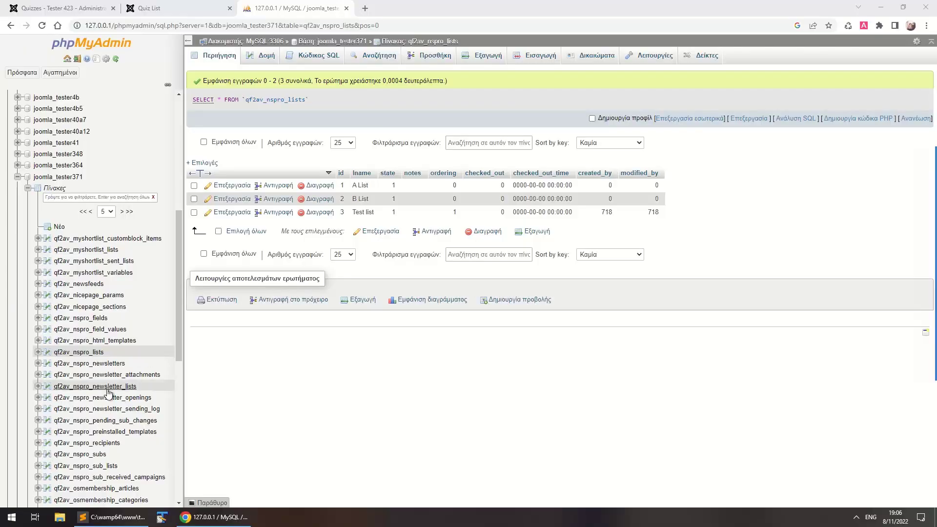
pyautogui.click(89, 455)
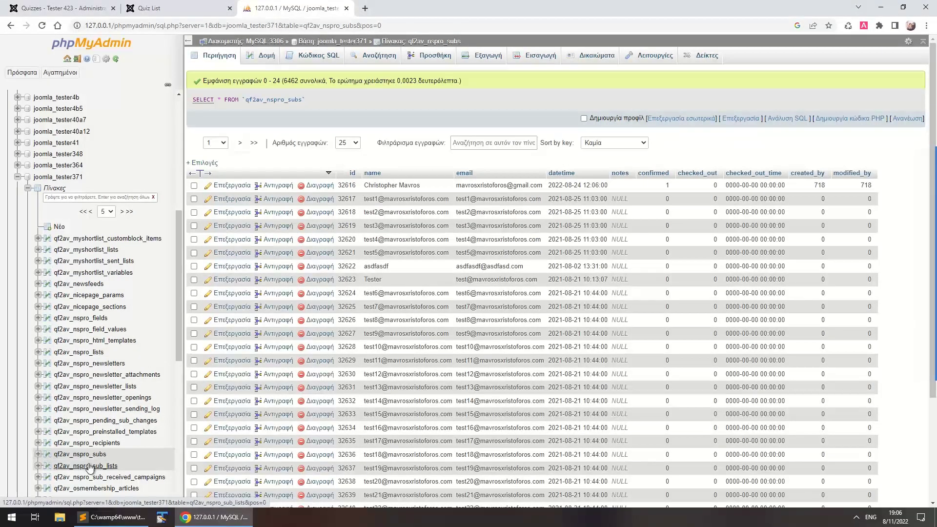
pyautogui.click(89, 467)
pyautogui.click(671, 119)
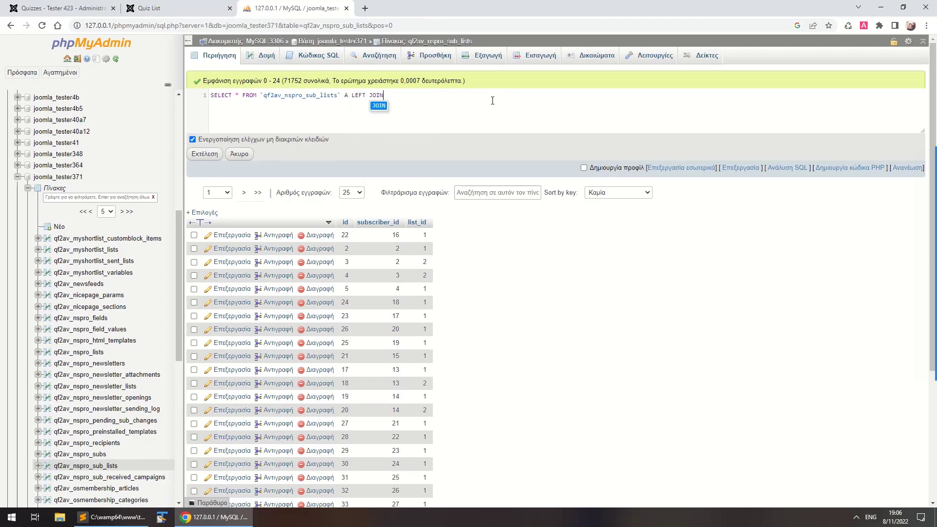
pyautogui.write('A LEFT JOIN `qf2av_nspro_')
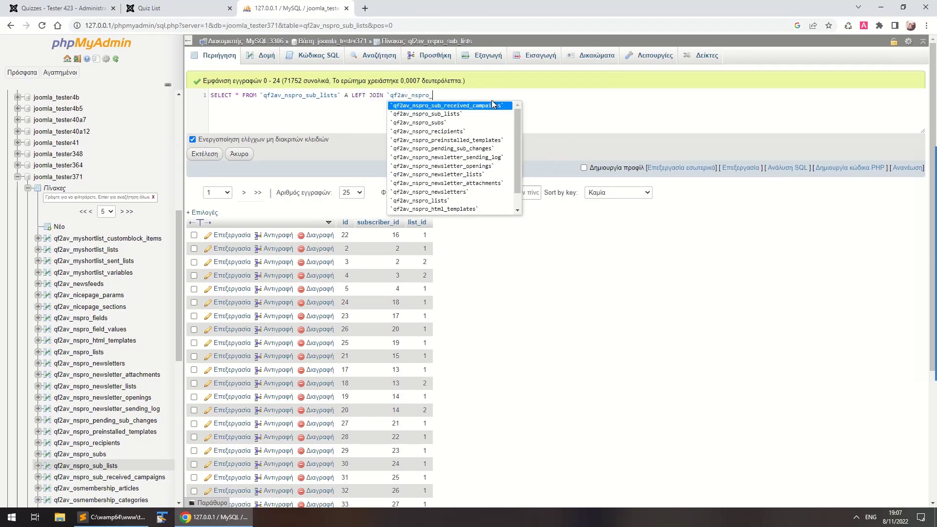
pyautogui.write('lists` B ON A.`')
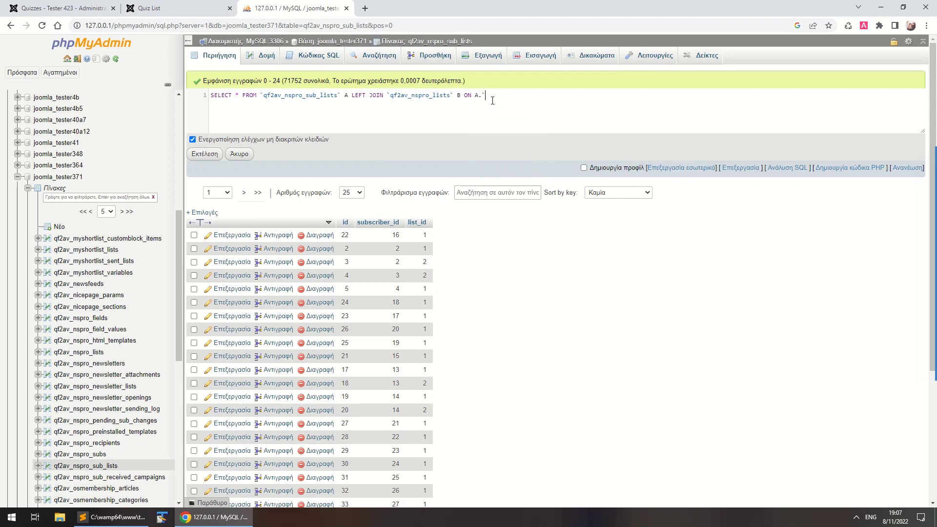
pyautogui.write('list_id` = B.`id`')
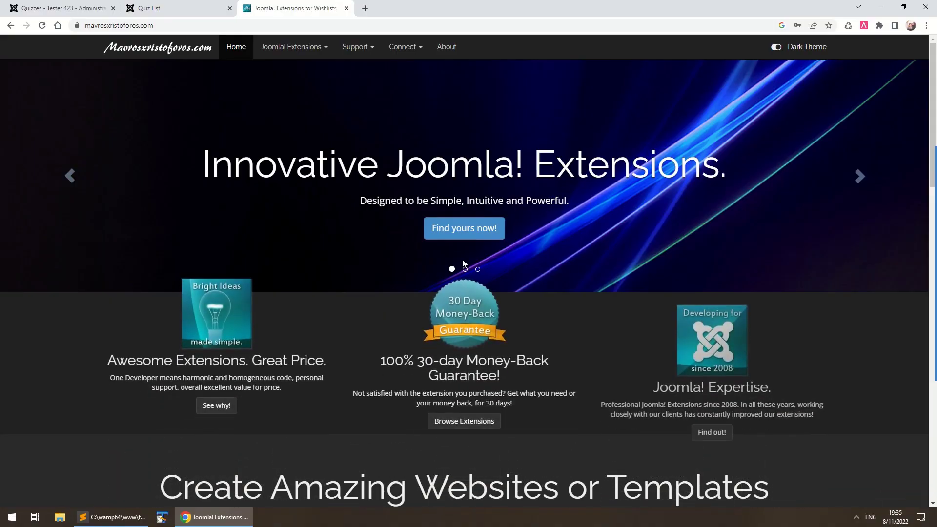
# Step: Scroll the homepage and go to Joomla! Extensions > Commercial
pyautogui.scroll(-1, 464, 259)
pyautogui.scroll(-10, 463, 260)
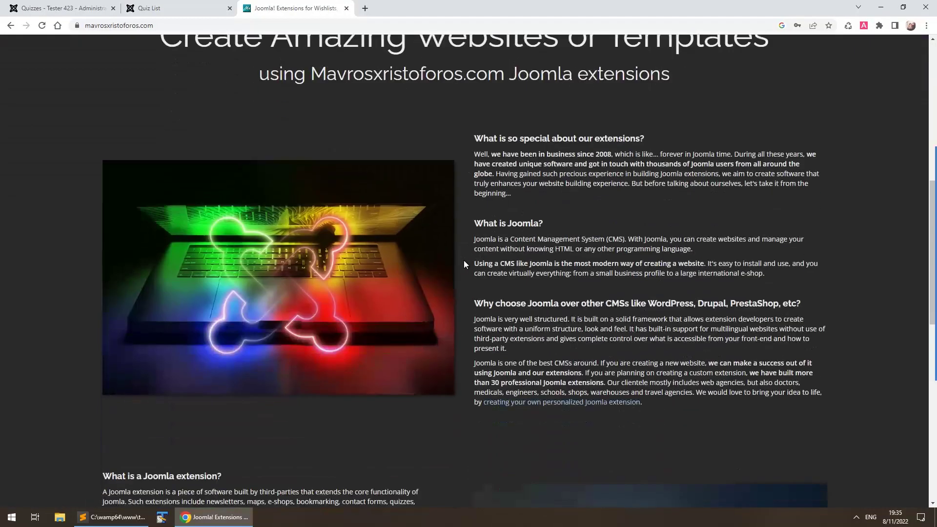
pyautogui.scroll(12, 464, 264)
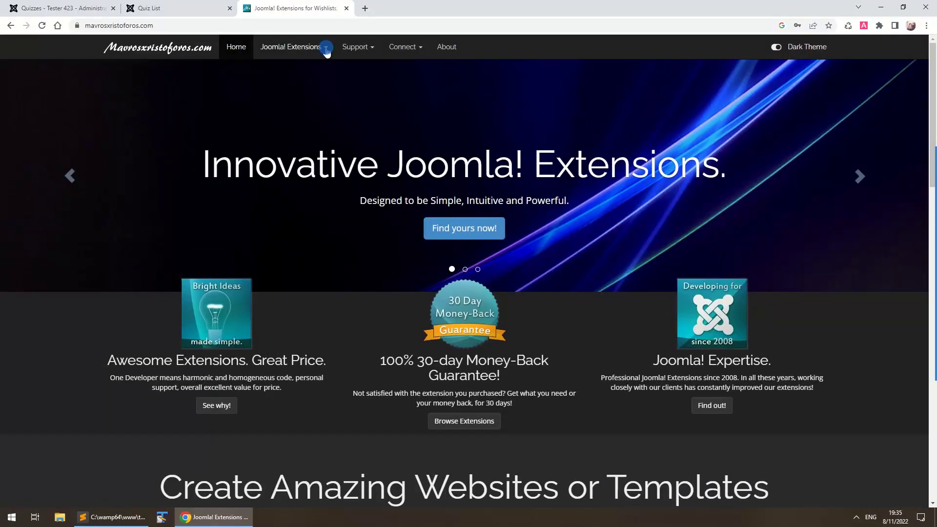
pyautogui.click(326, 49)
pyautogui.click(393, 71)
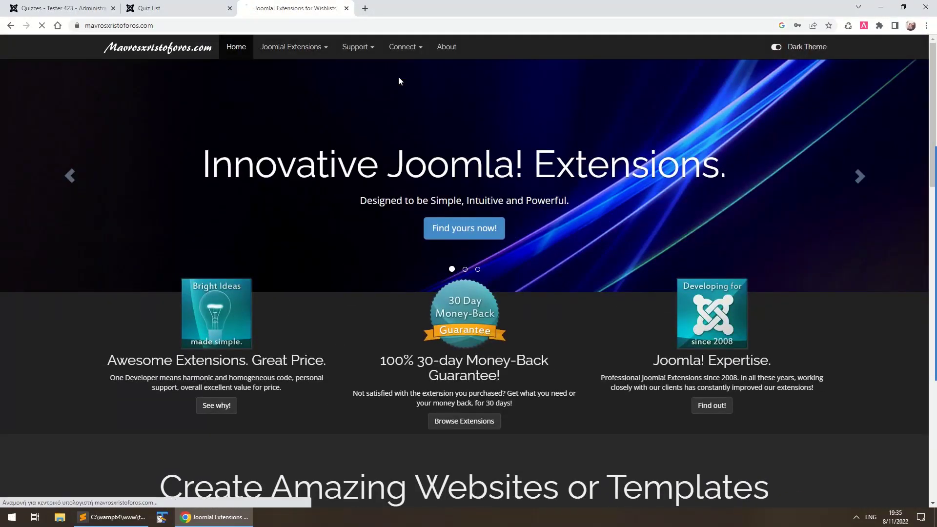
# Step: Open the MyShortlist extension page and view its Buy Now pricing plans
pyautogui.scroll(-9, 485, 189)
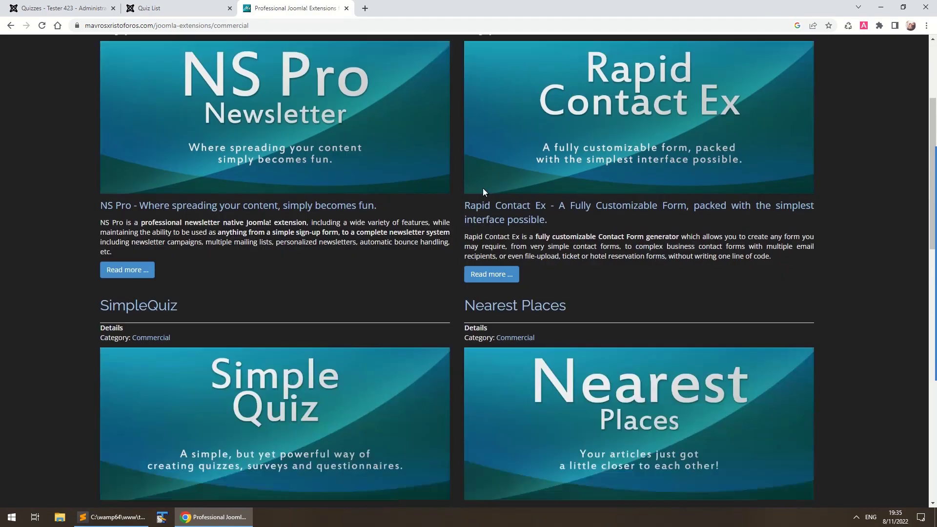
pyautogui.scroll(-4, 484, 196)
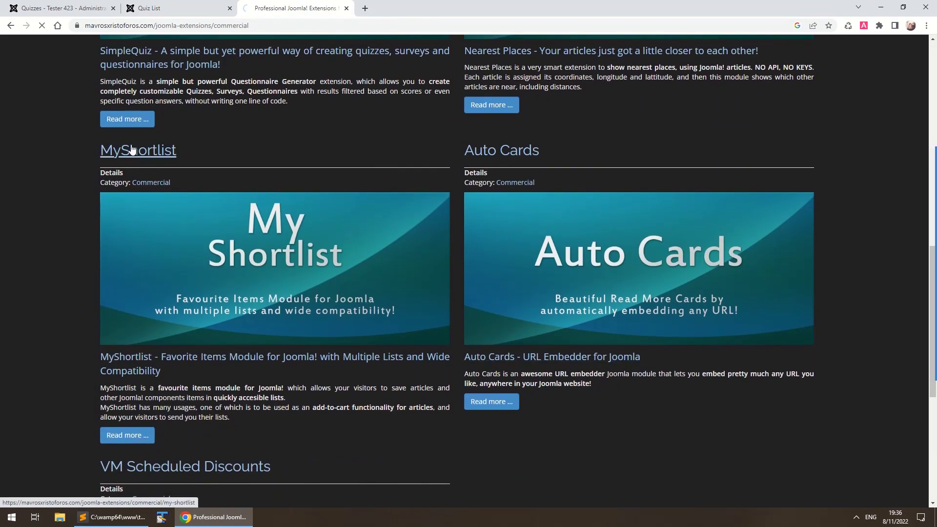
pyautogui.click(132, 150)
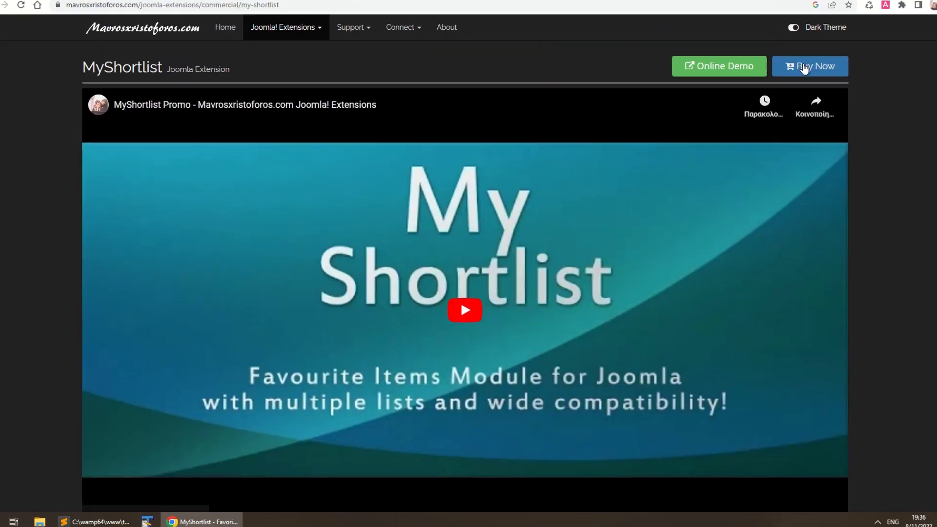
pyautogui.click(805, 84)
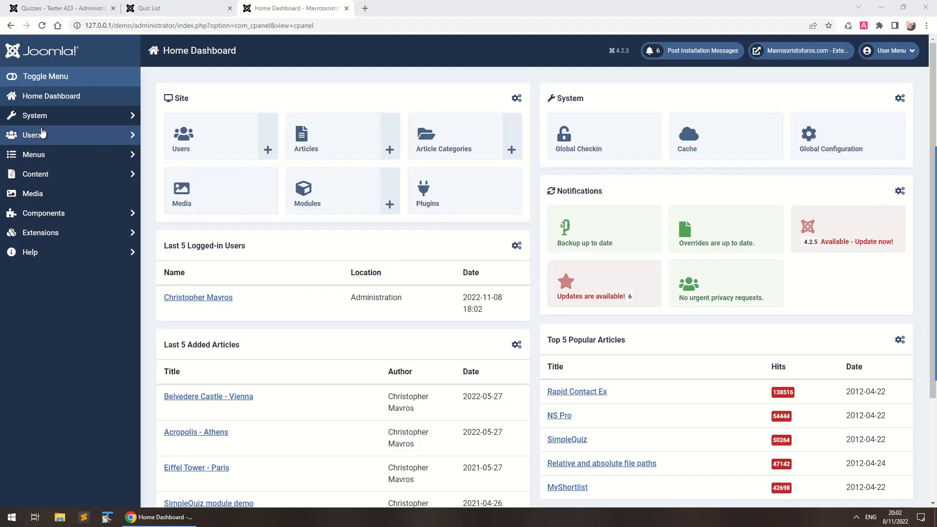
# Step: Show the Users > Manage list with its filter options
pyautogui.click(37, 135)
pyautogui.click(37, 154)
pyautogui.click(640, 121)
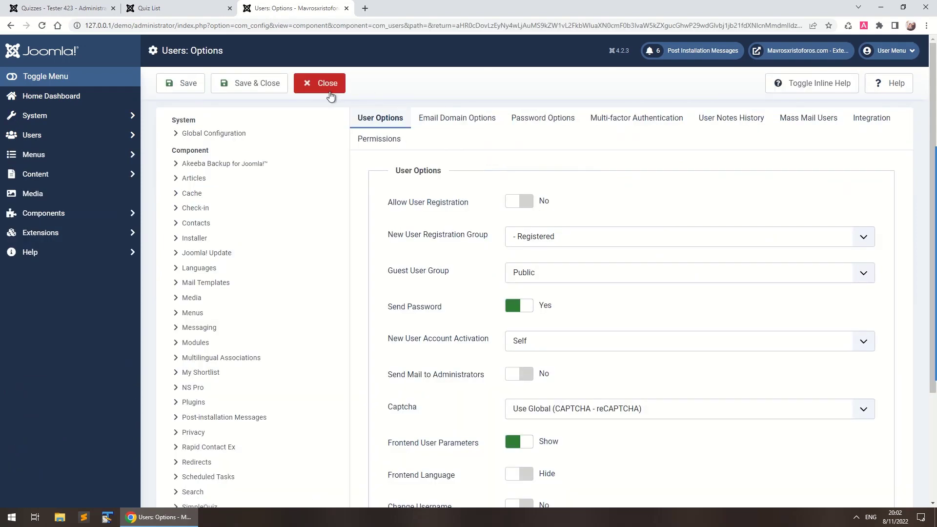
pyautogui.click(328, 90)
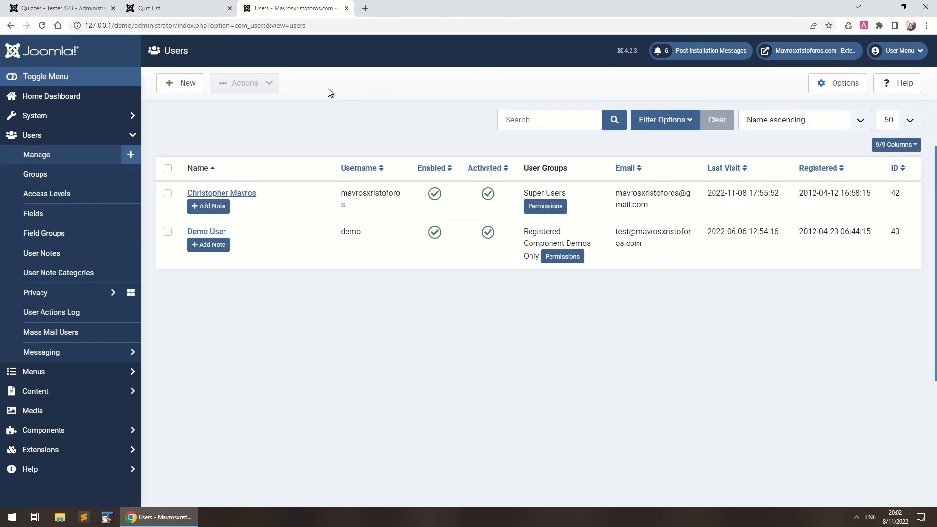
# Step: Show the Content > Articles list with its filter options
pyautogui.click(48, 391)
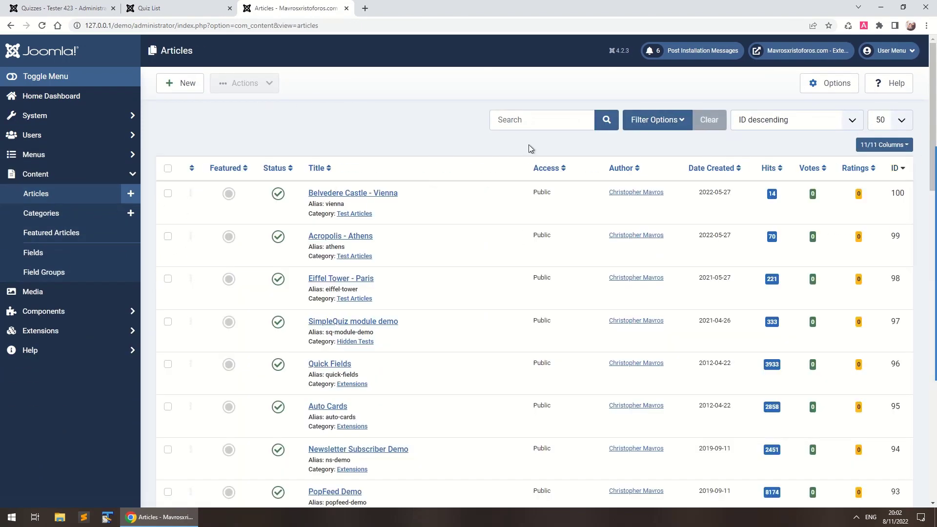
pyautogui.click(645, 121)
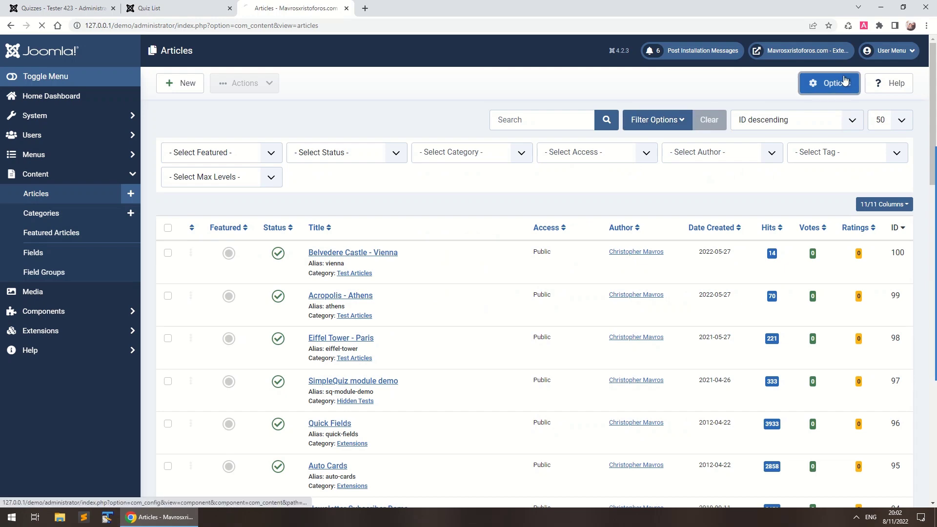
pyautogui.click(325, 87)
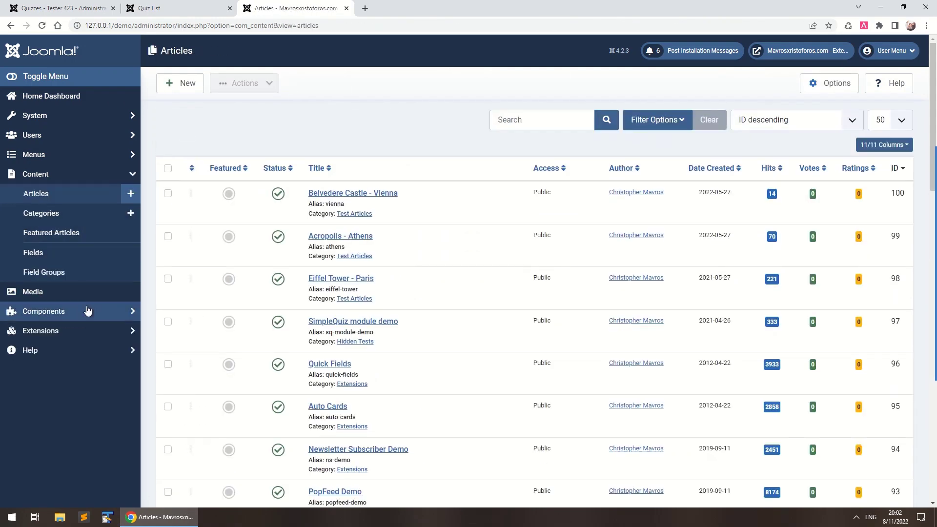
# Step: Show the NS Pro Mailing Lists with filters, then its Options configuration
pyautogui.click(44, 309)
pyautogui.click(35, 311)
pyautogui.click(55, 335)
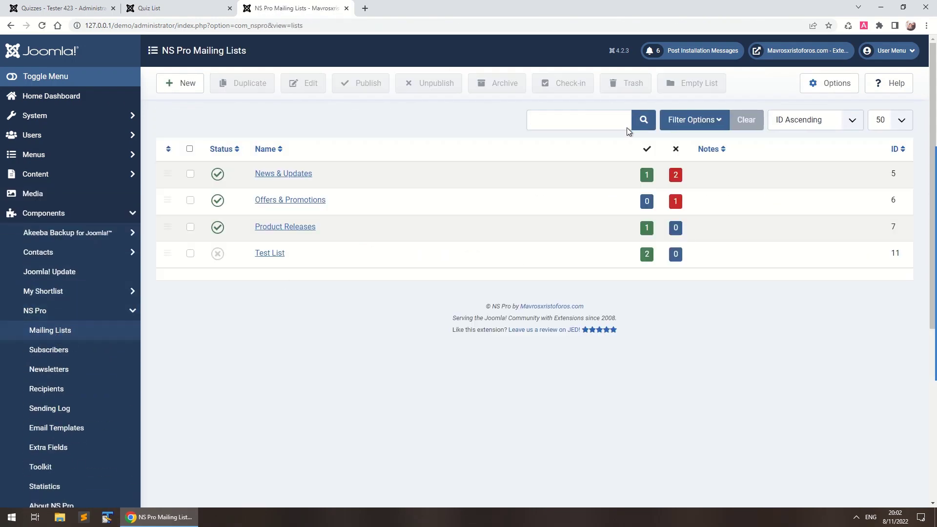
pyautogui.click(690, 117)
pyautogui.click(834, 87)
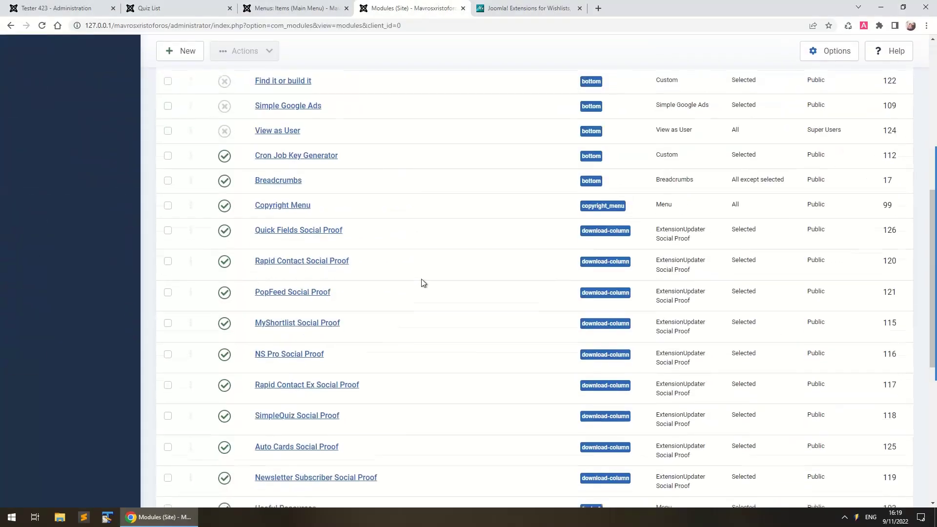
# Step: Review the SimpleSlides and SimpleMarketing modules' menu assignments and check the public site
pyautogui.click(290, 442)
pyautogui.click(96, 176)
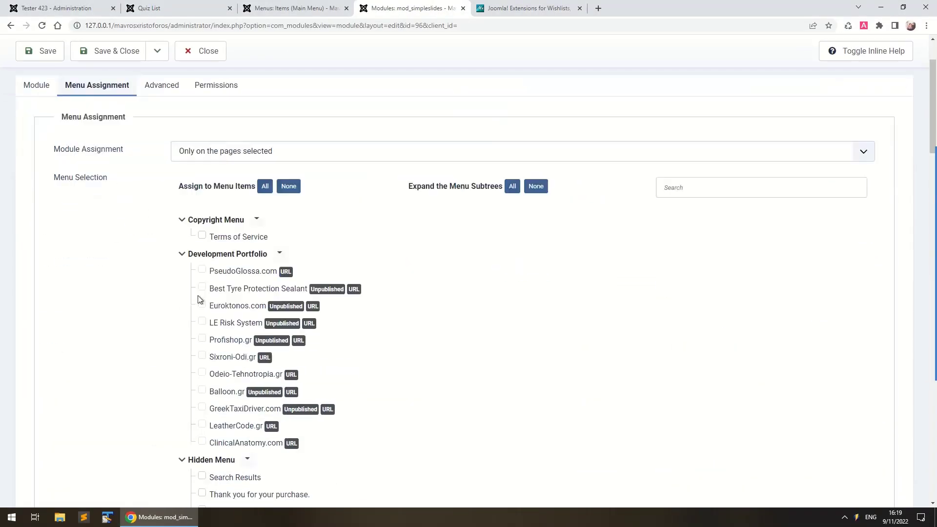
pyautogui.scroll(-10, 210, 298)
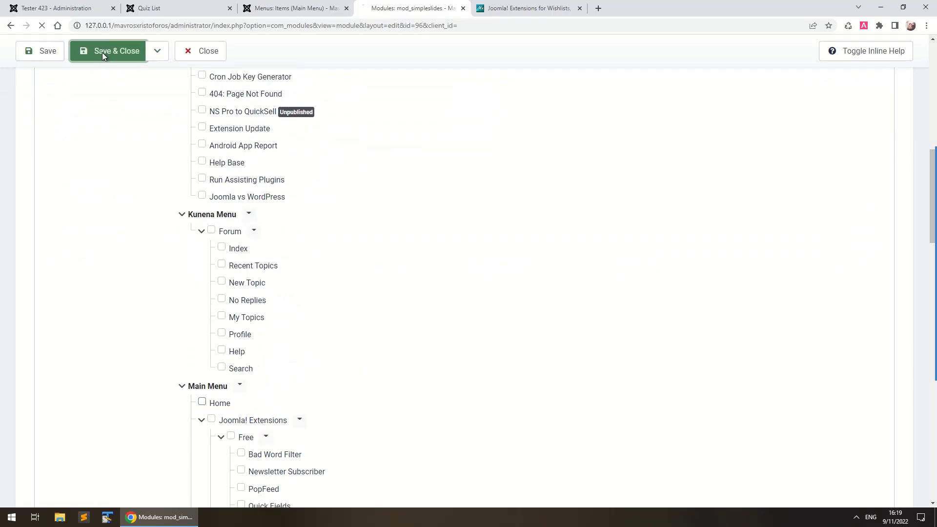
pyautogui.scroll(-10, 355, 280)
pyautogui.click(308, 310)
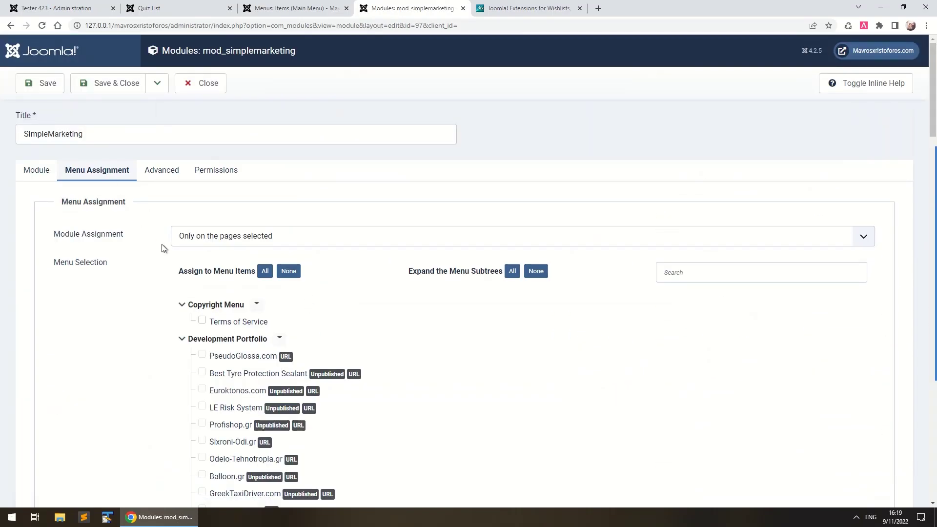
pyautogui.scroll(-10, 225, 288)
pyautogui.click(48, 53)
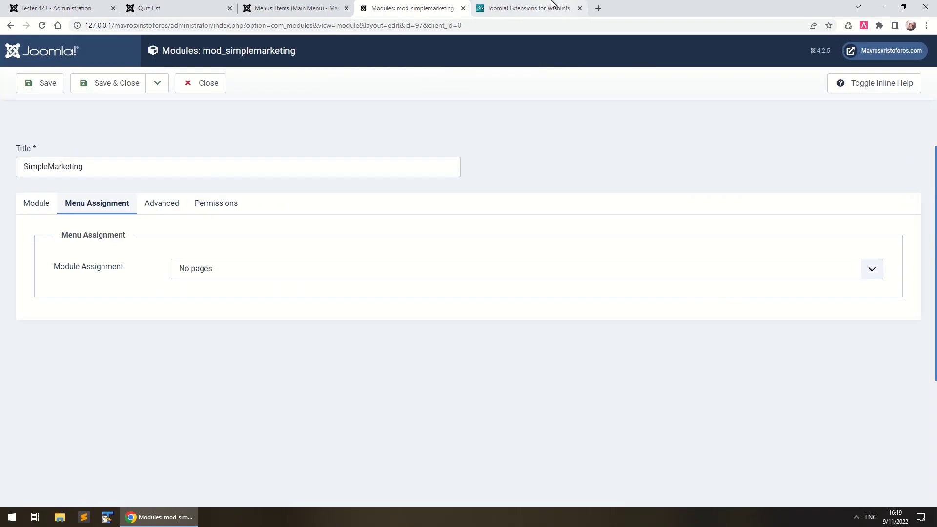
pyautogui.hotkey('ctrl', 'Tab')
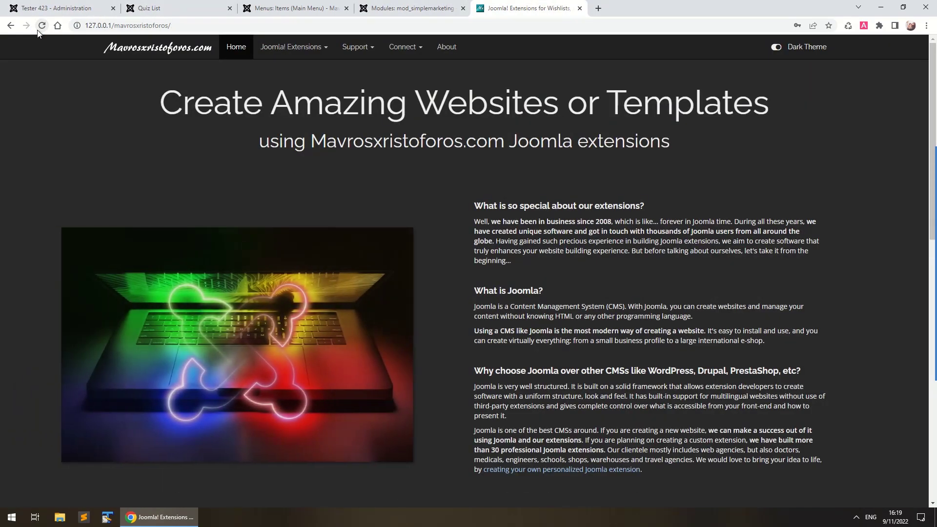
# Step: Set the module's menu assignment to 'Only on the pages selected' and save it
pyautogui.click(403, 11)
pyautogui.click(223, 273)
pyautogui.click(225, 304)
pyautogui.scroll(-10, 221, 190)
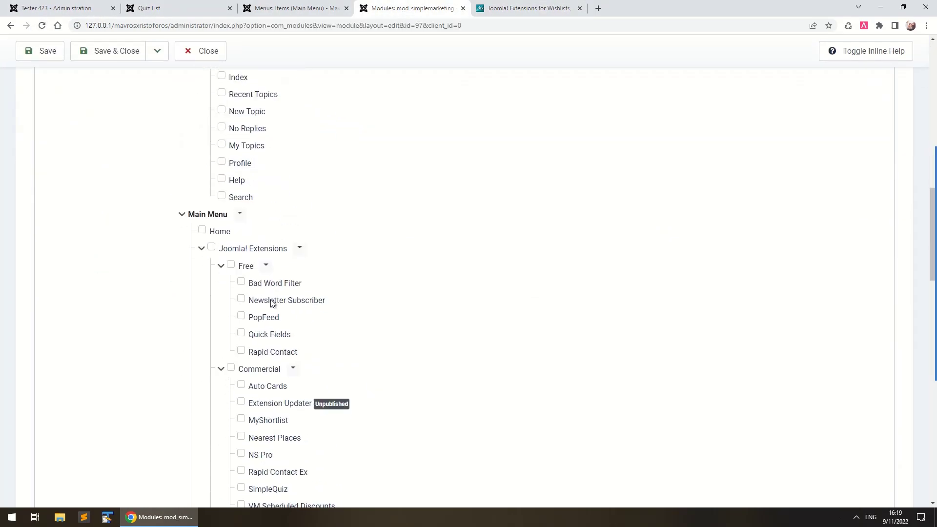
pyautogui.click(112, 51)
pyautogui.scroll(-10, 341, 345)
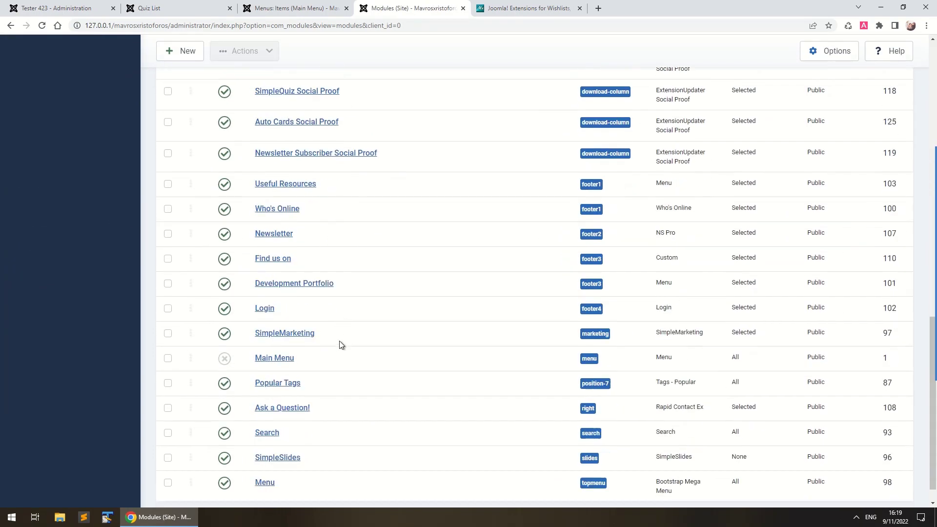
# Step: Assign SimpleSlides only to Home, save & close, and view the site's homepage
pyautogui.click(278, 429)
pyautogui.click(186, 237)
pyautogui.click(209, 278)
pyautogui.click(209, 236)
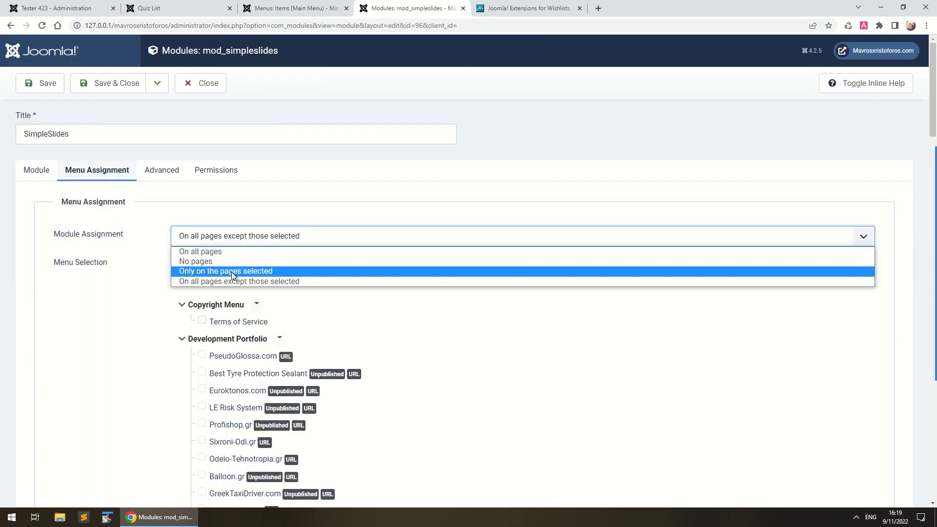
pyautogui.click(209, 270)
pyautogui.scroll(-10, 240, 288)
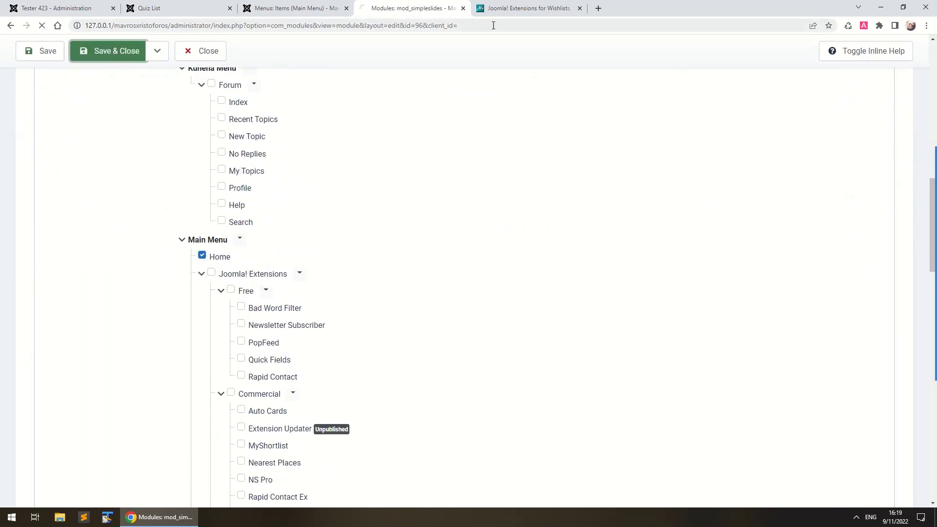
pyautogui.click(494, 8)
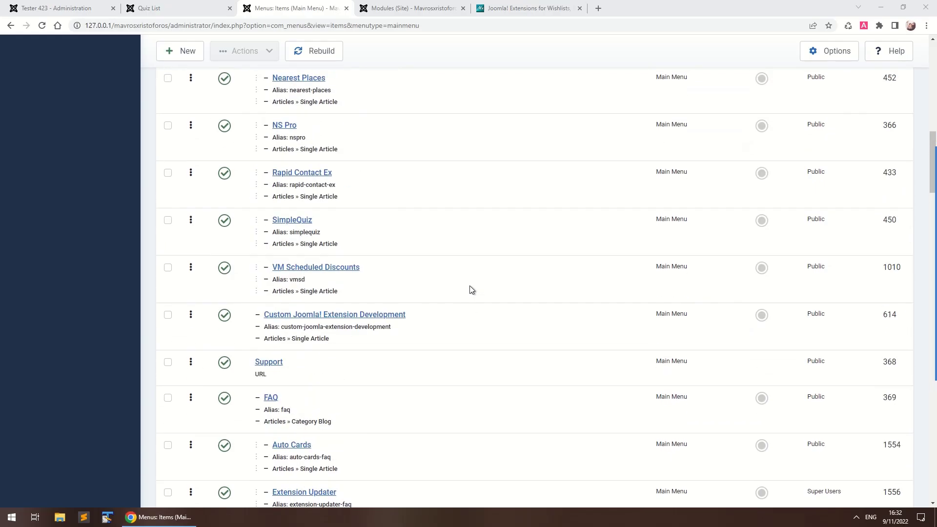
pyautogui.scroll(6, 472, 289)
pyautogui.scroll(6, 472, 289)
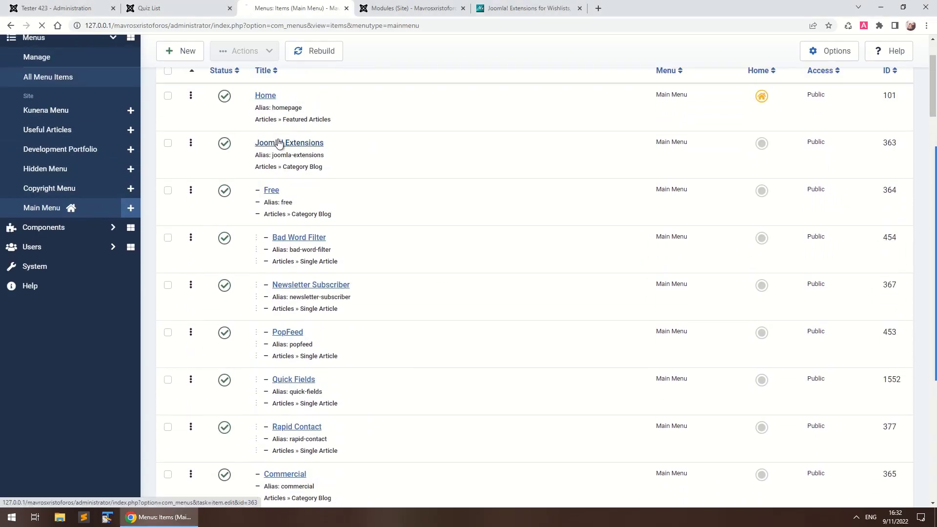
pyautogui.click(262, 113)
pyautogui.scroll(-3, 465, 181)
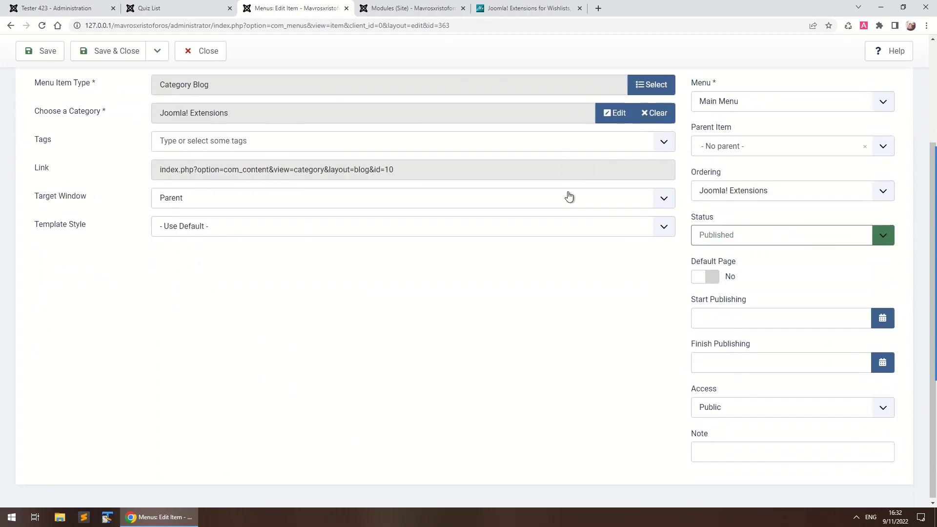
pyautogui.click(792, 407)
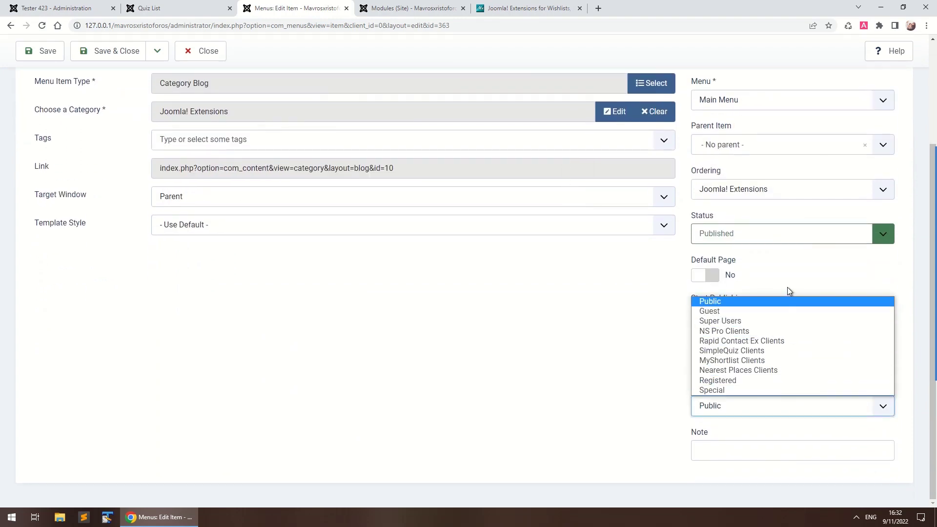
pyautogui.scroll(3, 736, 277)
pyautogui.click(639, 218)
pyautogui.click(183, 249)
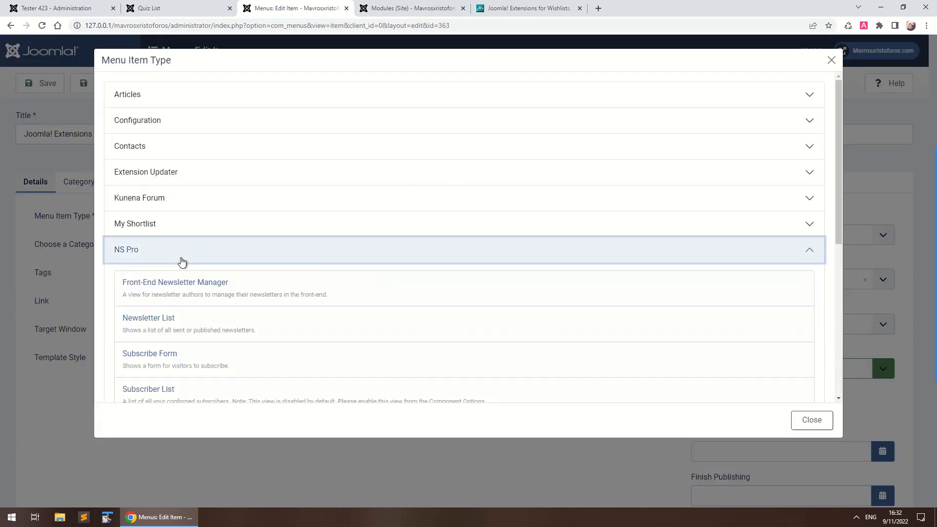
pyautogui.scroll(-3, 203, 278)
pyautogui.click(199, 385)
pyautogui.scroll(-3, 234, 382)
pyautogui.scroll(-2, 234, 382)
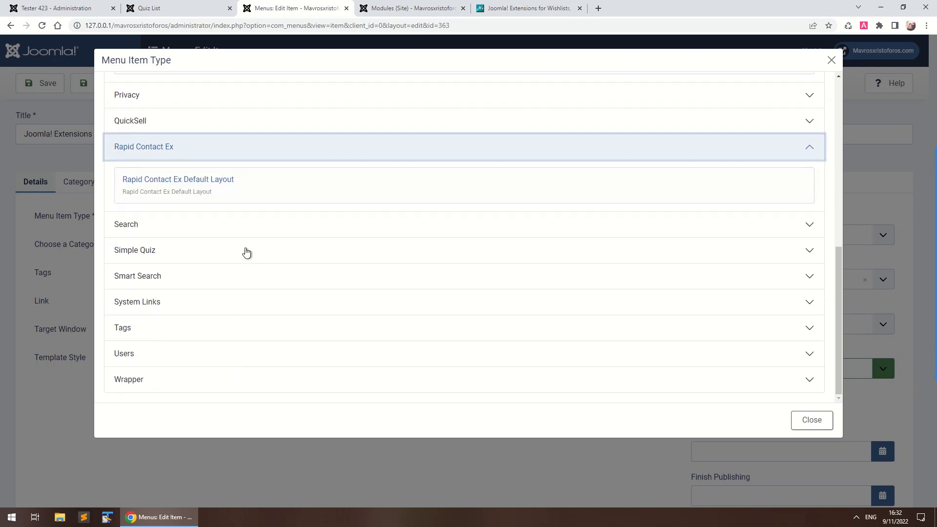
pyautogui.click(245, 252)
pyautogui.scroll(-4, 253, 270)
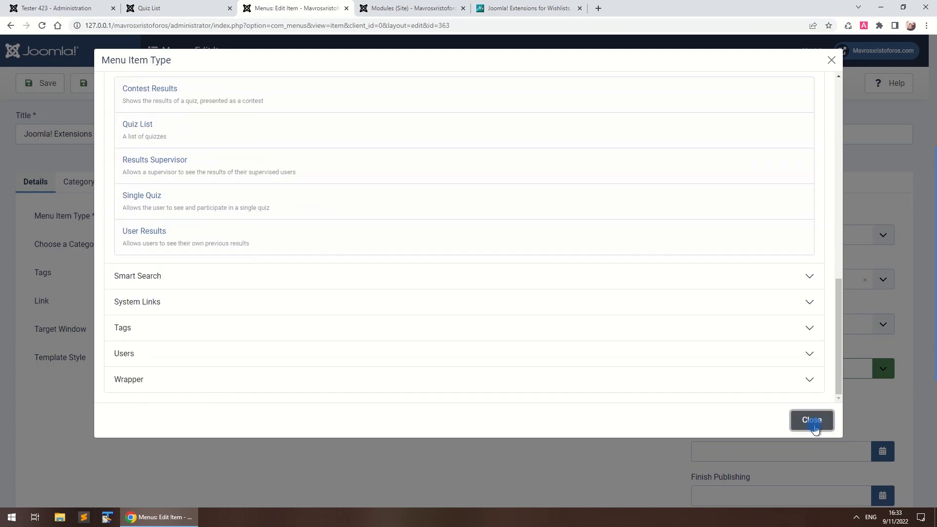
pyautogui.click(811, 421)
pyautogui.click(456, 182)
pyautogui.scroll(-6, 428, 260)
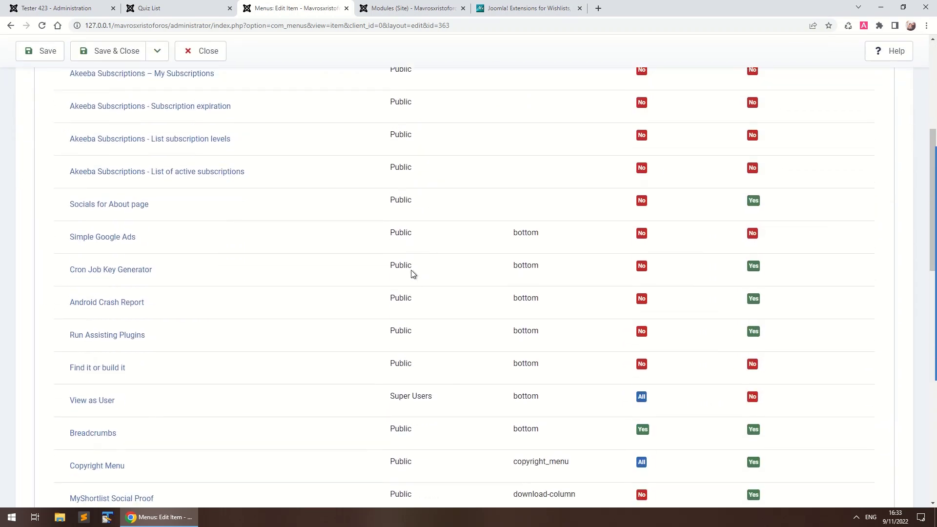
pyautogui.scroll(8, 411, 273)
pyautogui.click(36, 181)
pyautogui.click(243, 362)
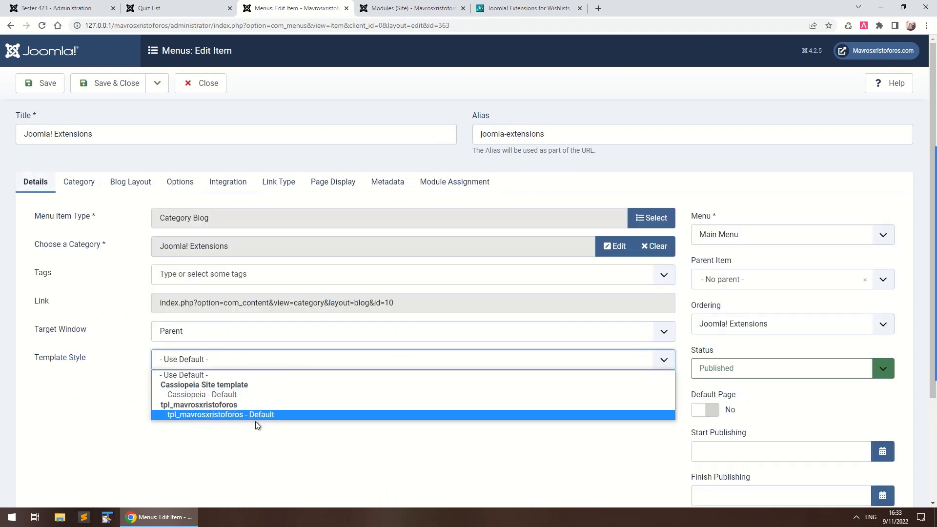
pyautogui.click(388, 432)
pyautogui.scroll(-3, 796, 373)
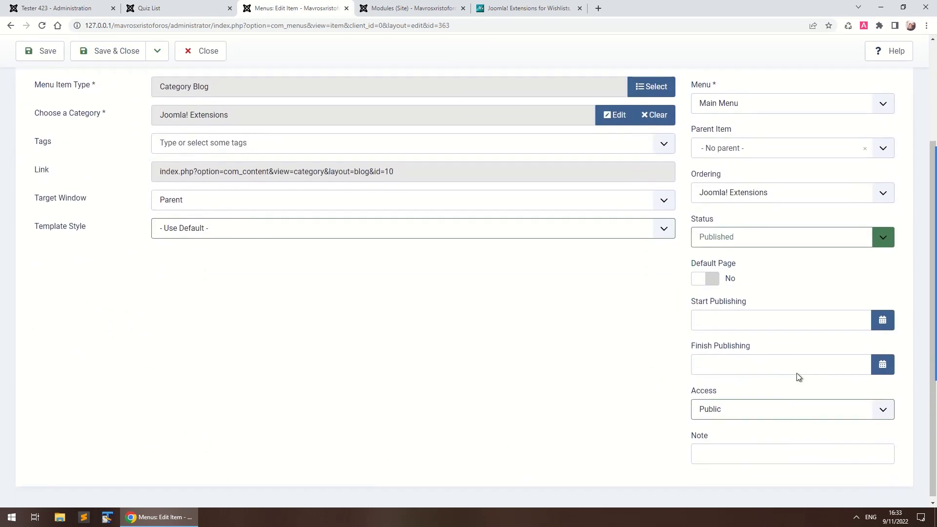
pyautogui.click(791, 408)
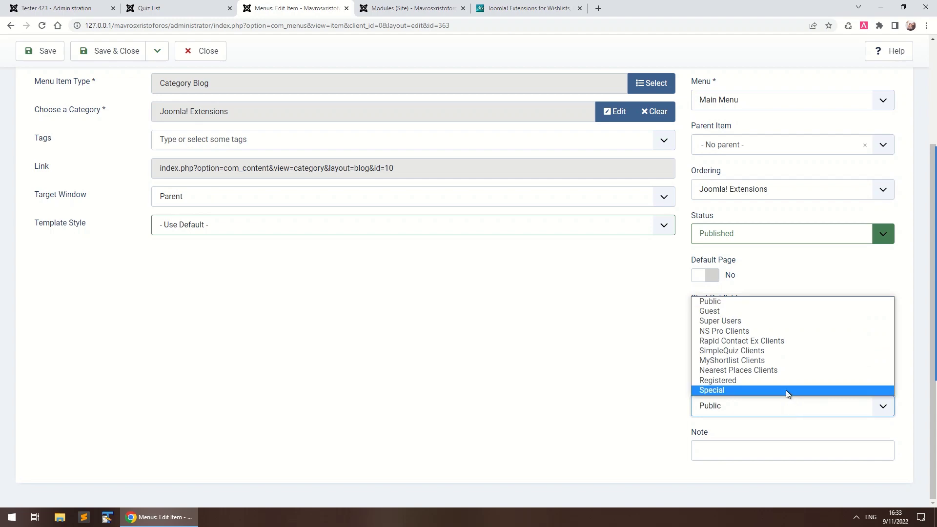
pyautogui.click(591, 345)
pyautogui.scroll(3, 560, 164)
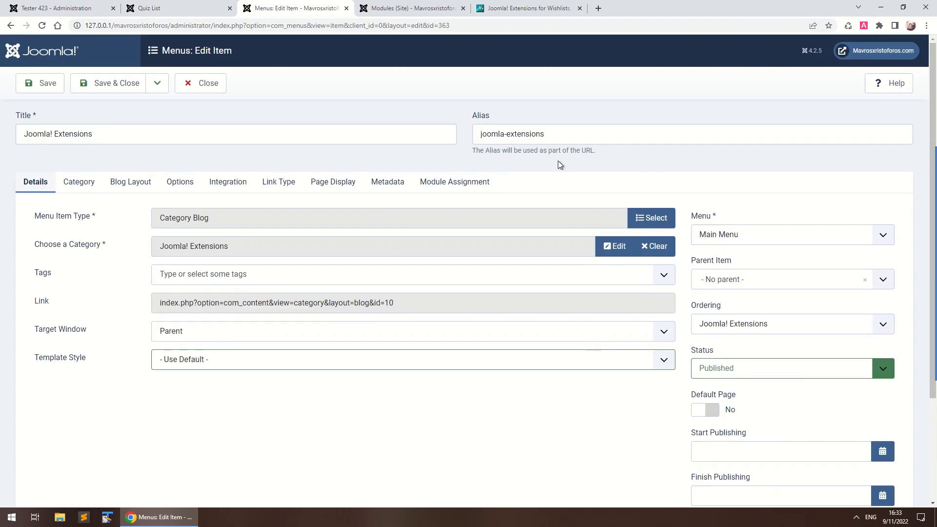
# Step: From the live site's Joomla! Extensions menu, open the Newsletter Subscriber page
pyautogui.click(513, 10)
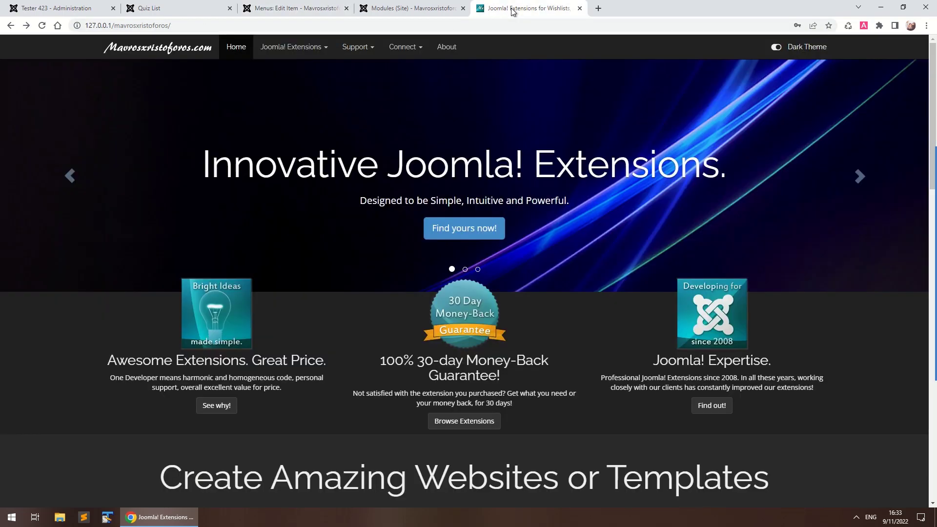
pyautogui.click(287, 49)
pyautogui.click(291, 104)
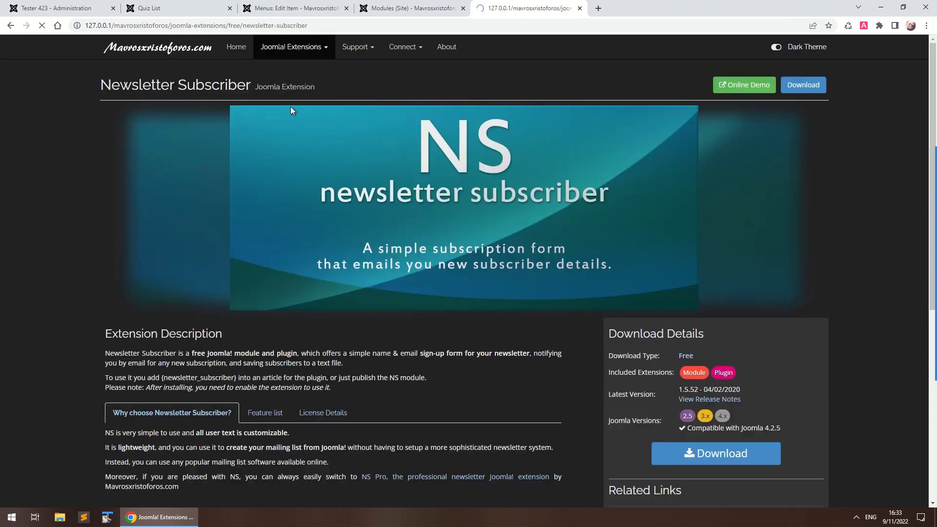
pyautogui.scroll(-7, 290, 153)
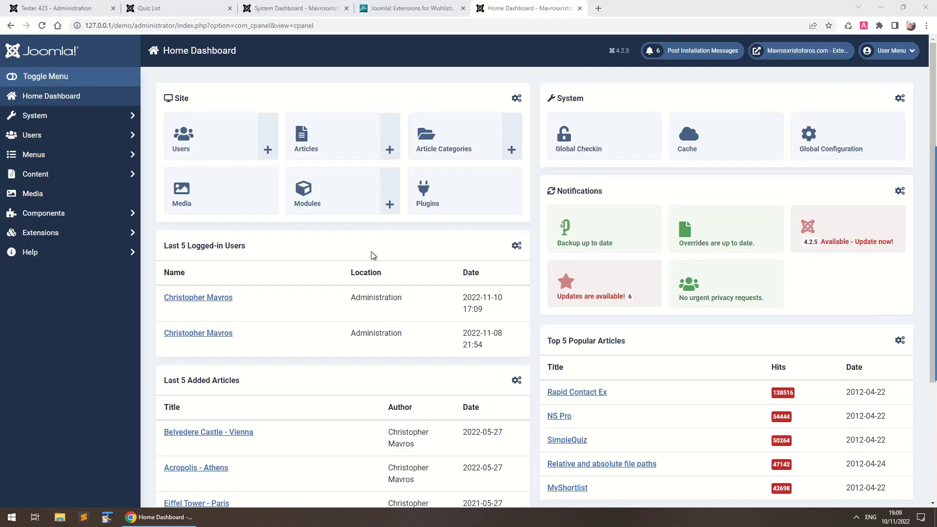
# Step: Browse the site menus, the MyShortlist menu items and the installed components
pyautogui.click(35, 110)
pyautogui.click(58, 324)
pyautogui.scroll(-5, 57, 159)
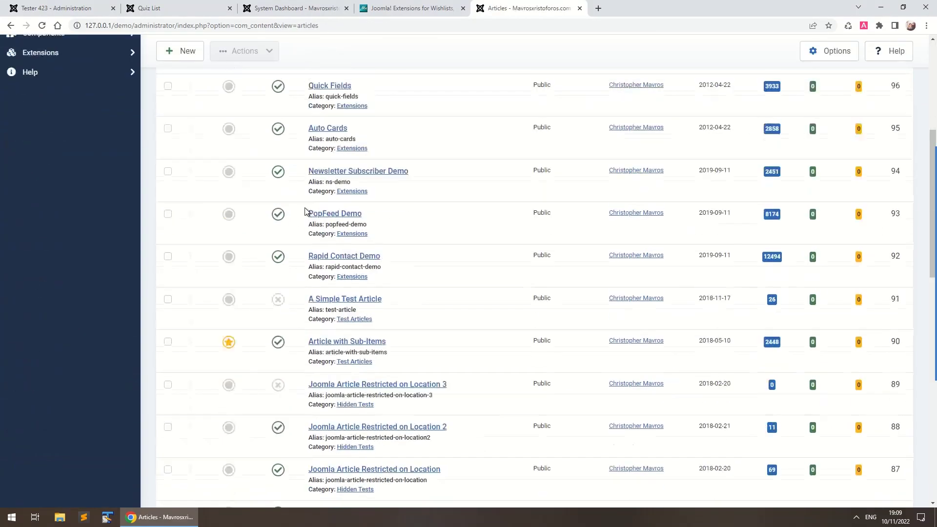
pyautogui.scroll(6, 306, 210)
pyautogui.click(63, 265)
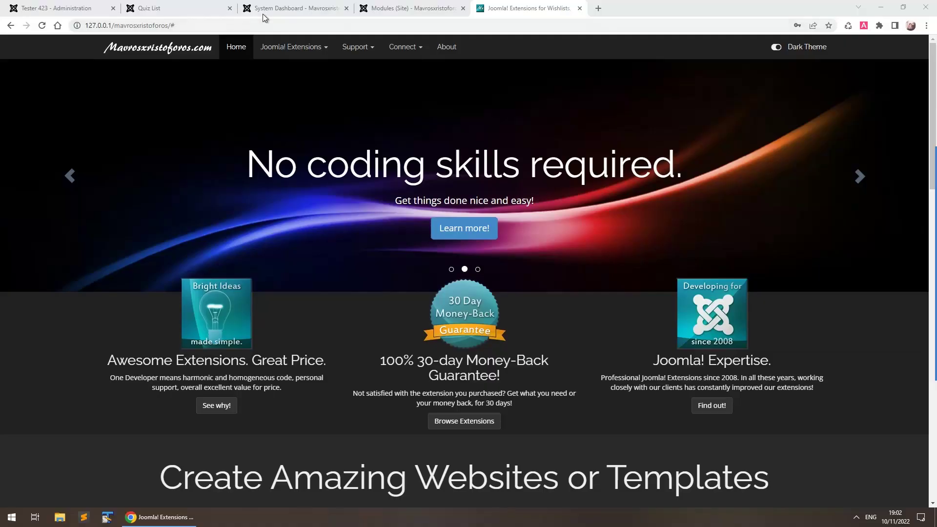
# Step: Review the kiss - Default template style's webfont and slideshow slide options
pyautogui.click(263, 10)
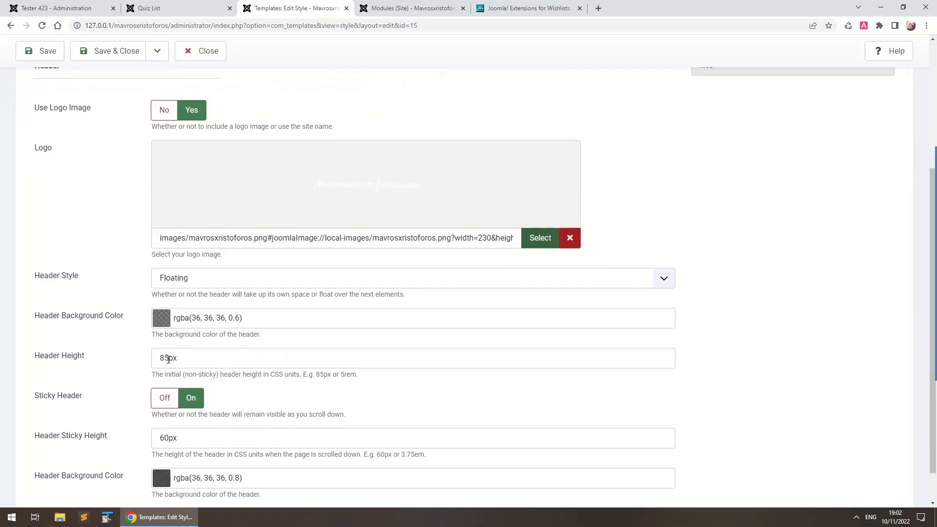
pyautogui.scroll(-1, 711, 351)
pyautogui.click(393, 384)
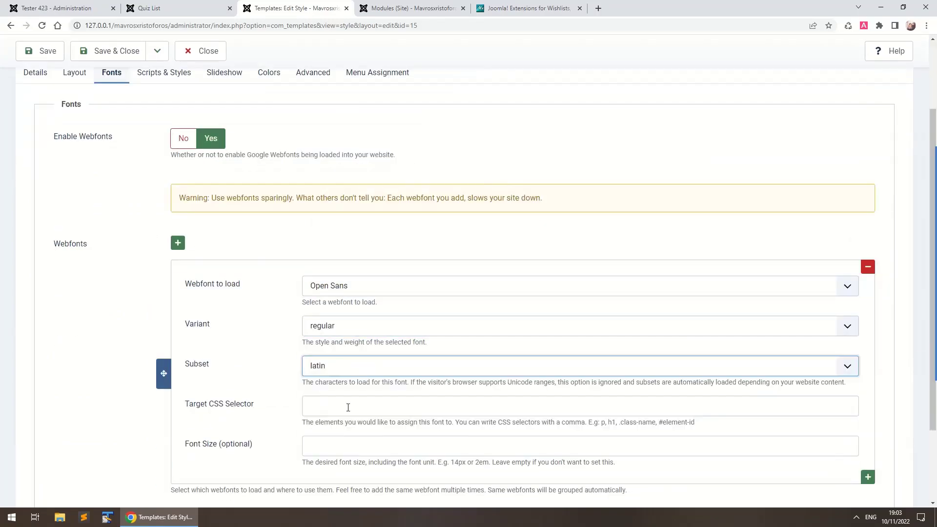
pyautogui.click(757, 374)
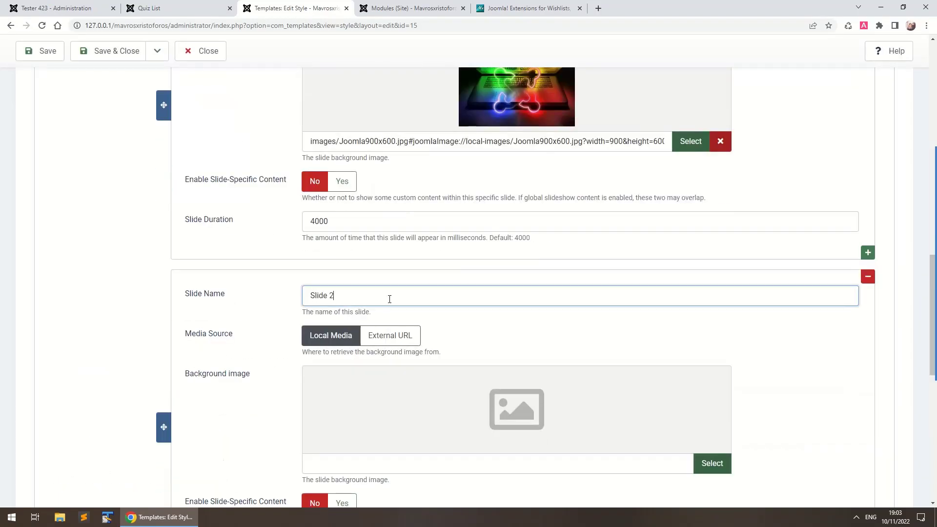